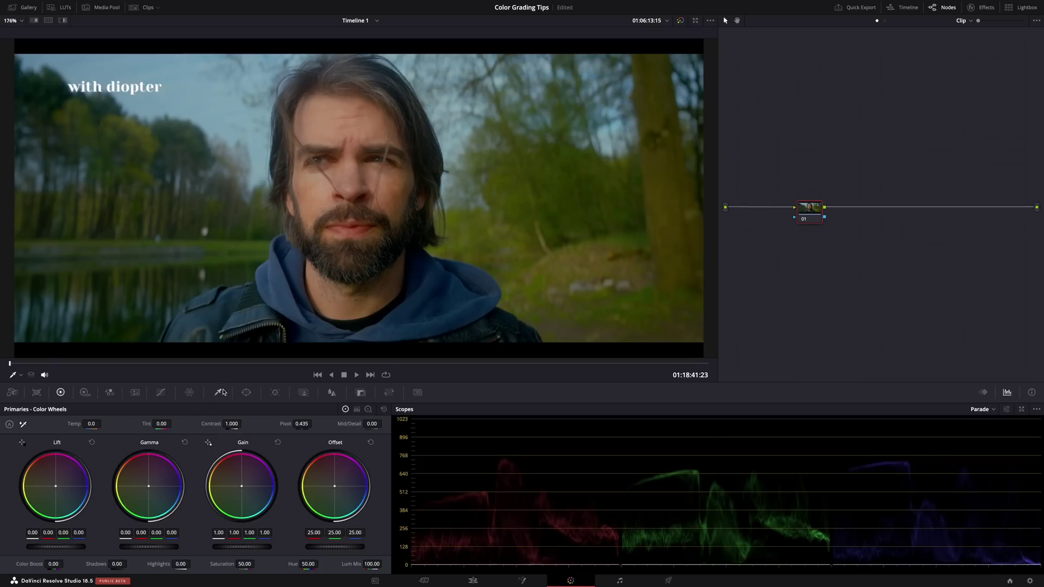
Qualify the man's face and beard skin with the eyedropper, widening the pick while previewing in Highlight.
click(219, 393)
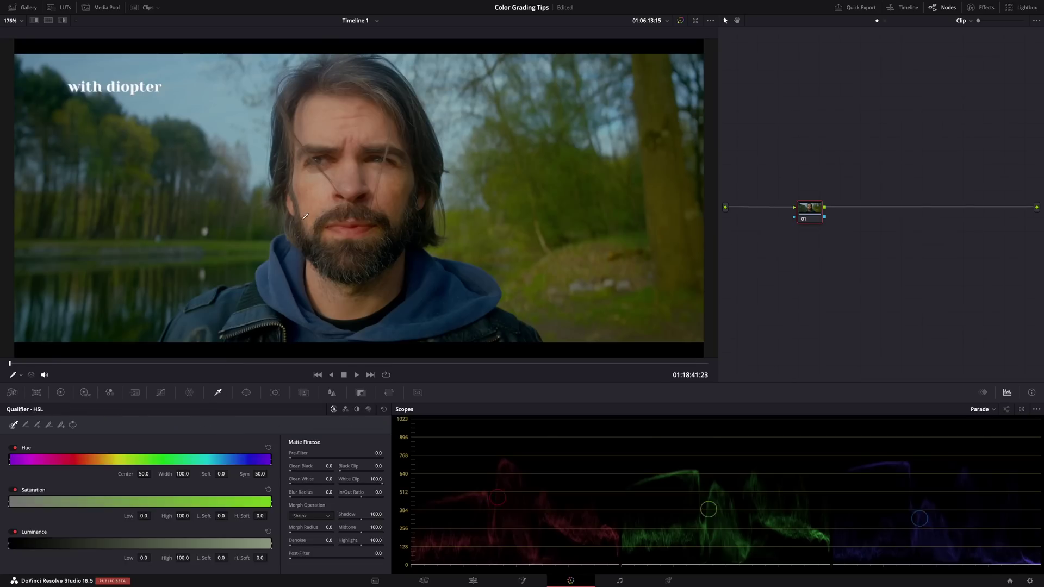
click(318, 191)
key(shift+h)
mouse_move(319, 191)
mouse_down()
mouse_move(351, 182)
mouse_move(322, 175)
mouse_up()
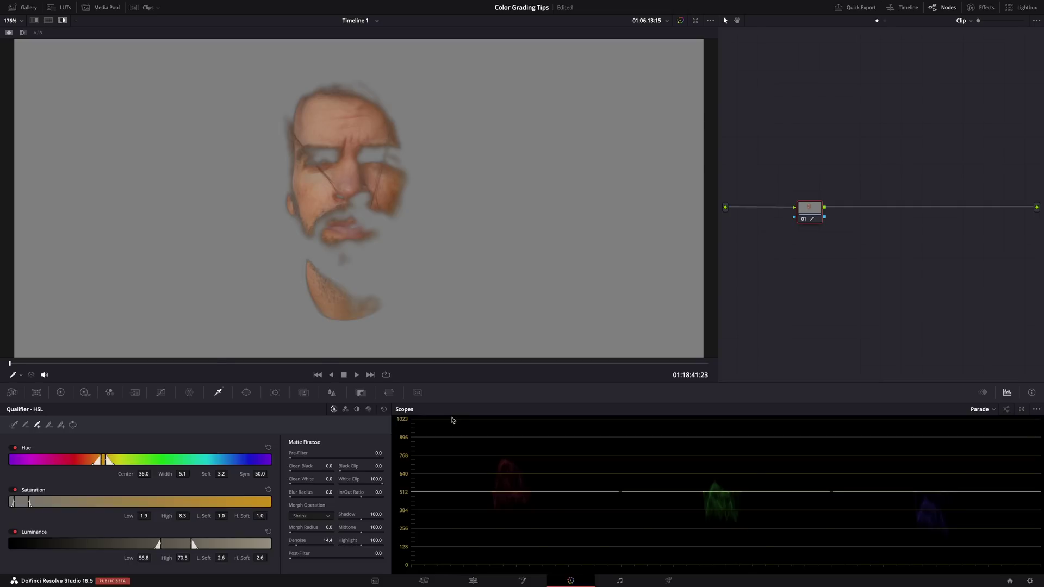
key(shift+h)
Test the qualifier by pushing Offset toward green, then reset Offset to neutral.
click(62, 393)
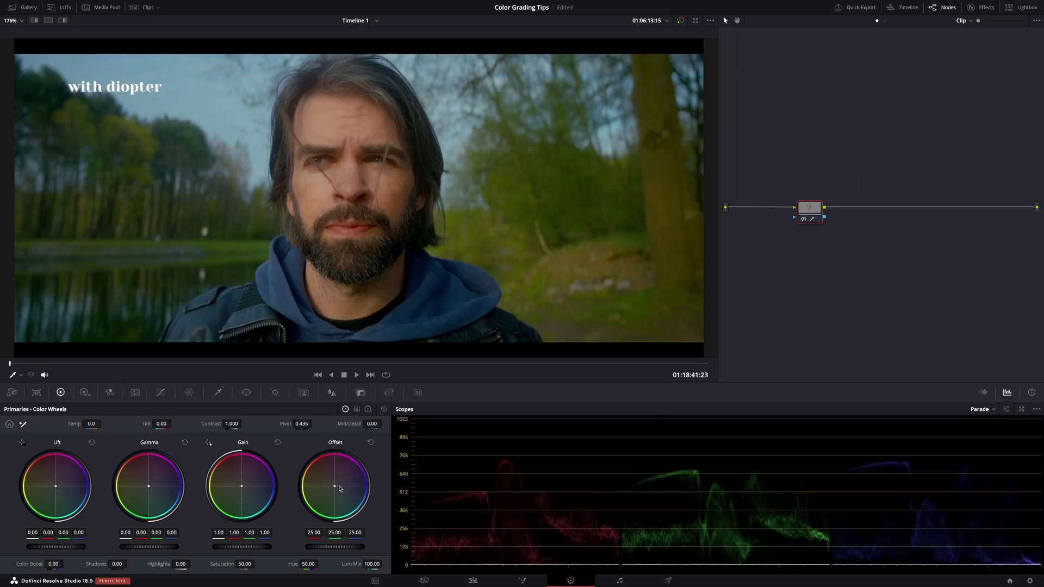
drag(345, 480, 321, 495)
double_click(323, 498)
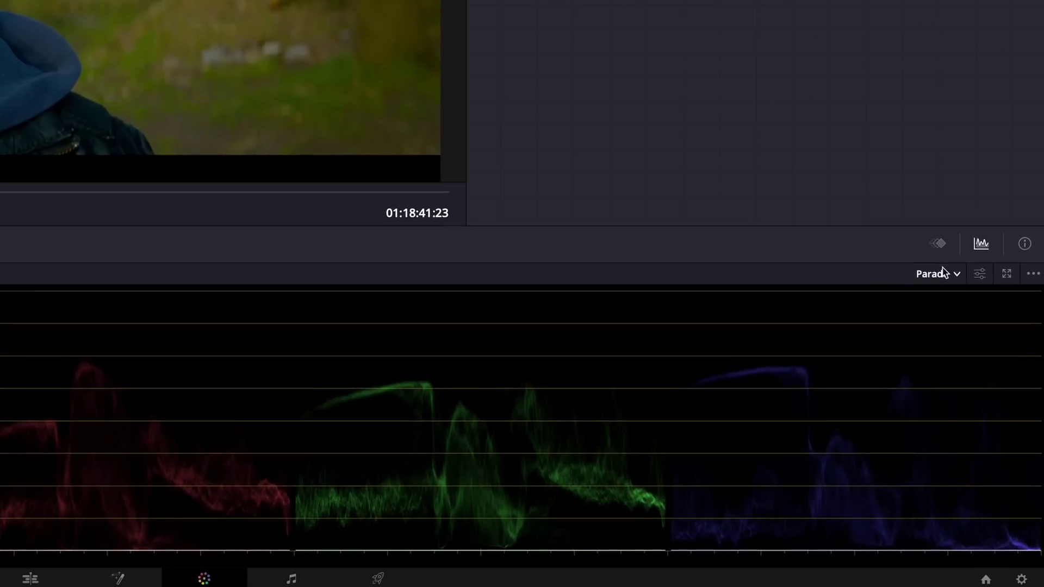
Switch the scope to Vectorscope, preview the qualified face, then add serial node 02 after node 01.
click(987, 409)
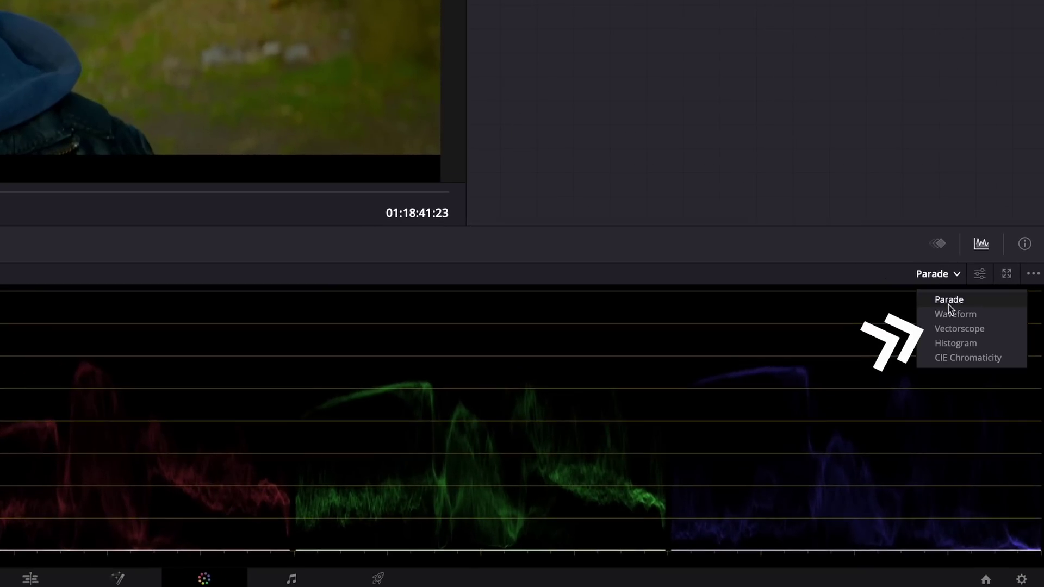
click(958, 329)
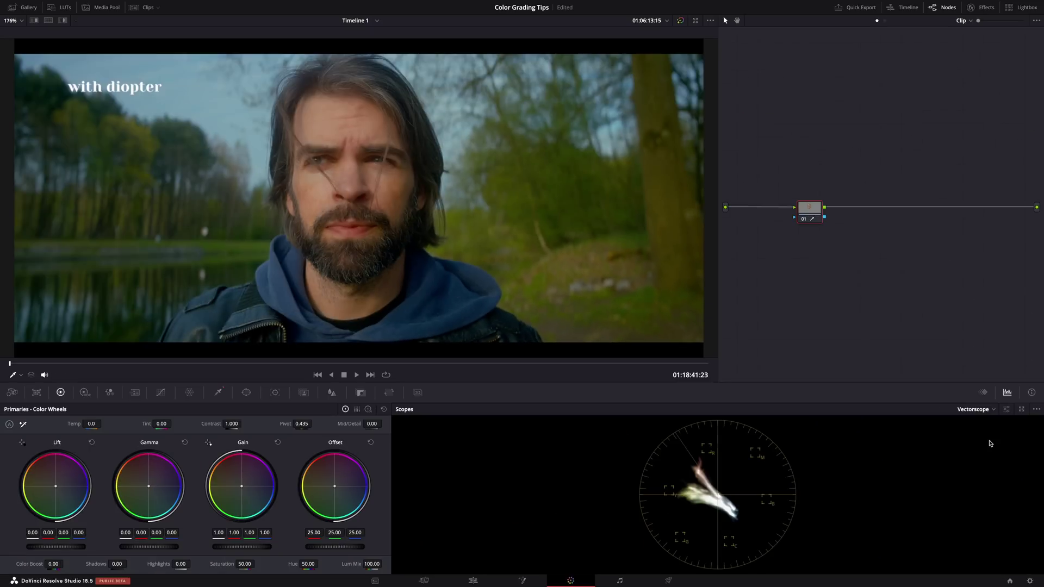
key(shift+h)
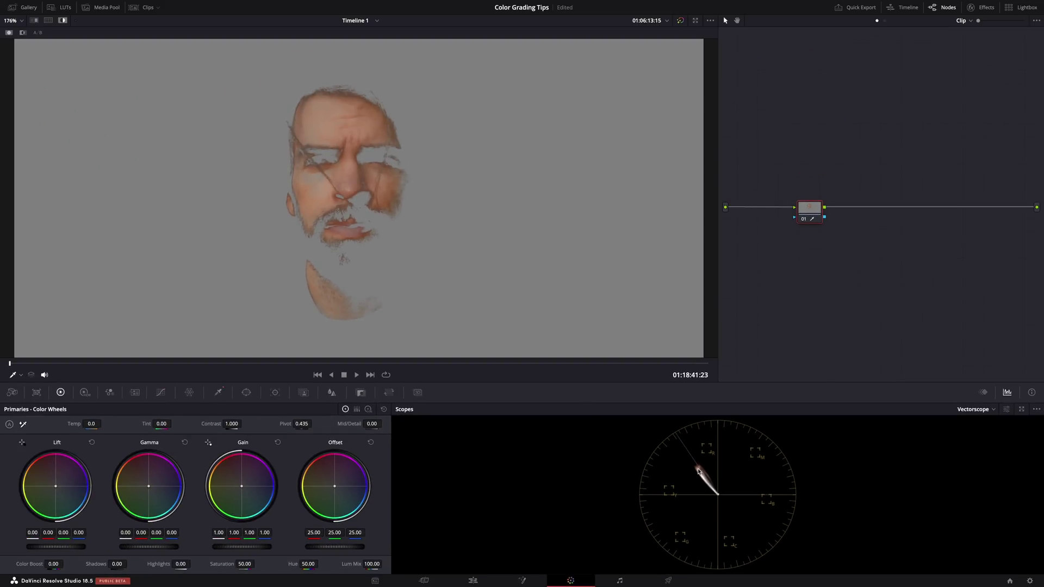
key(shift+h)
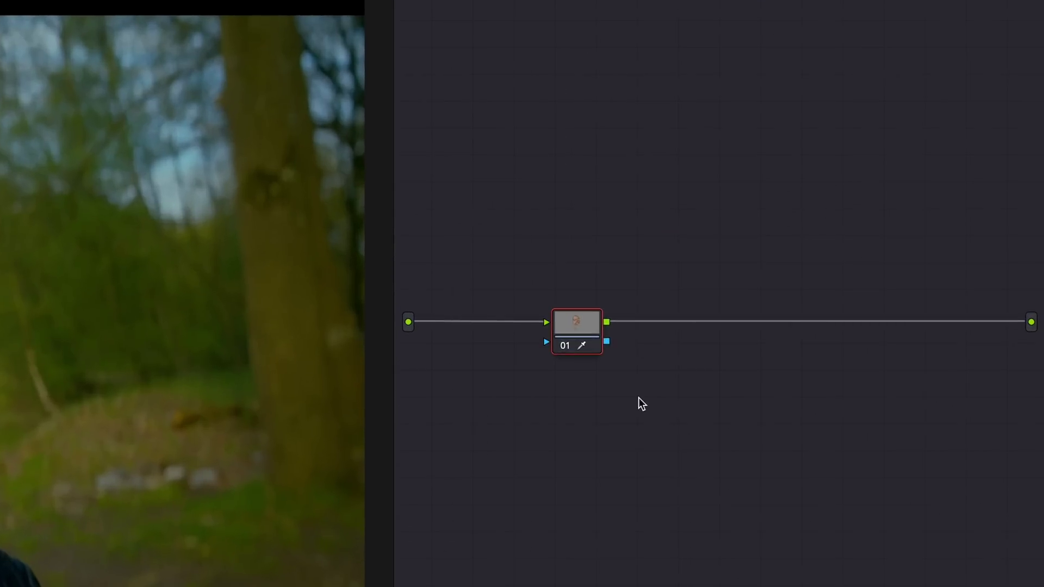
key(alt+s)
drag(659, 337, 694, 336)
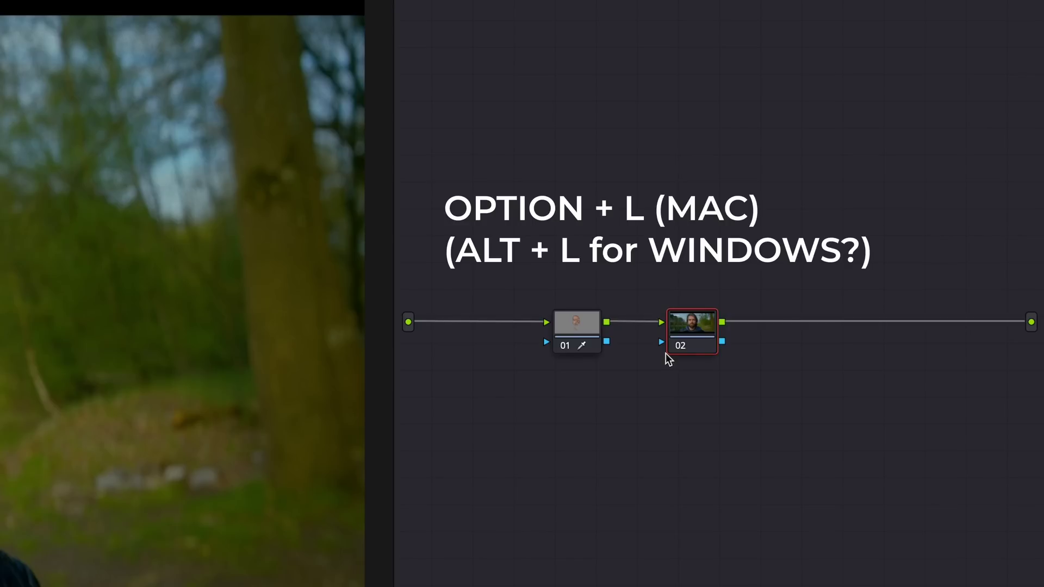
Add layer node 03 below node 02 and feed it node 01's skin key.
key(alt+l)
drag(688, 389, 686, 419)
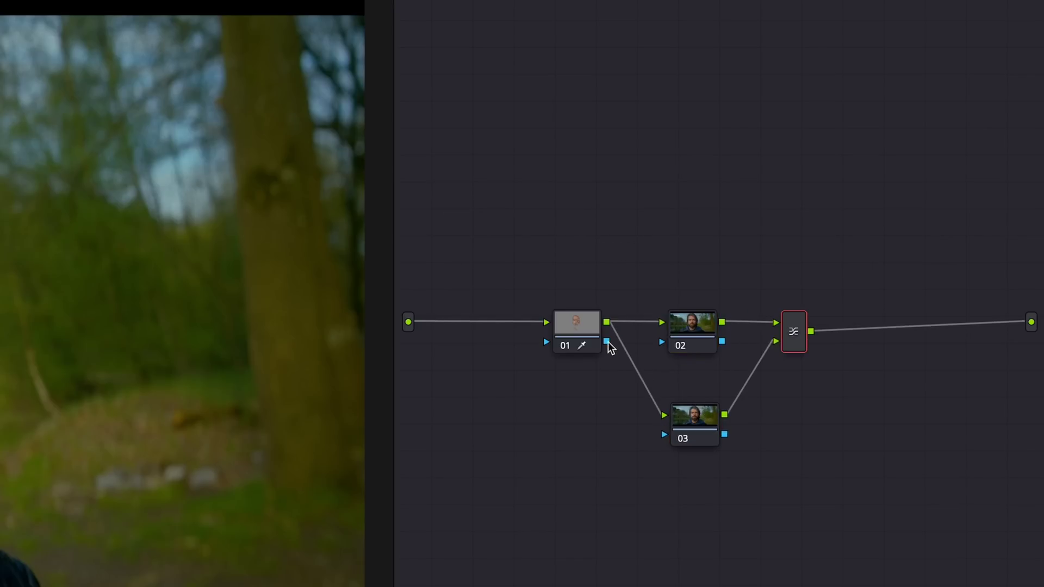
drag(607, 342, 665, 435)
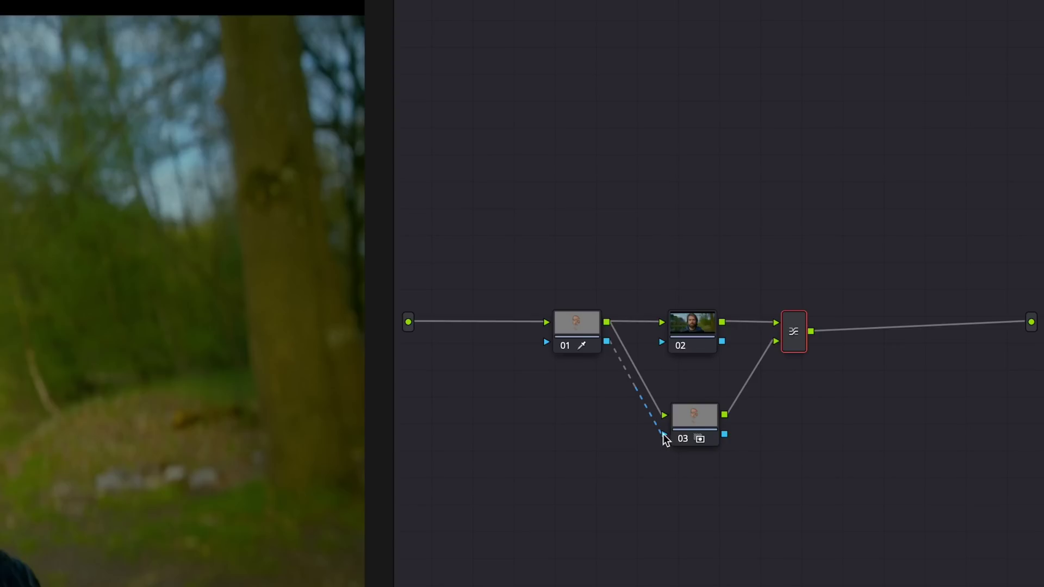
Tint the image blue with node 02's Offset, nudging it slightly toward green.
click(700, 329)
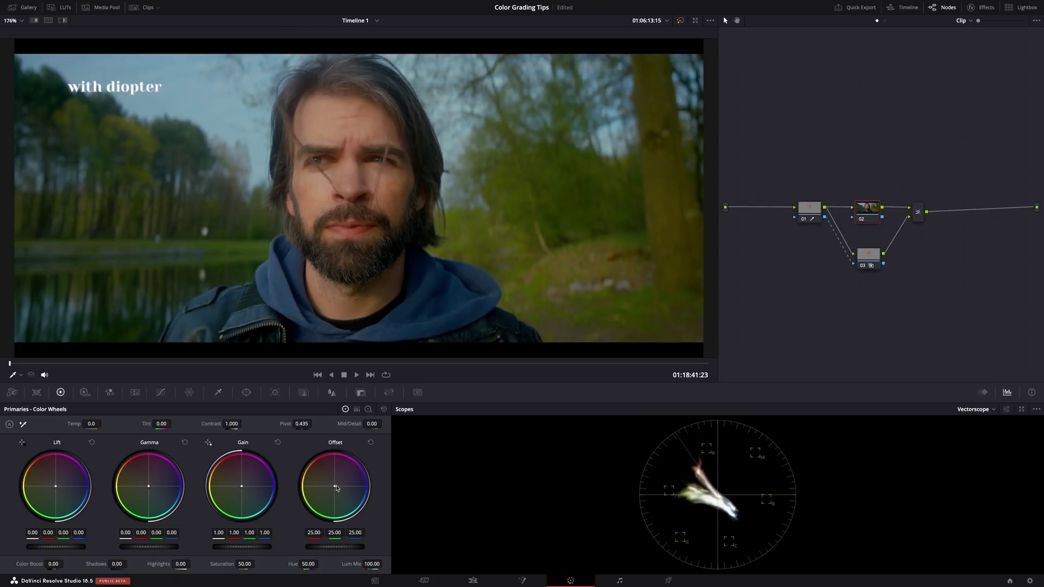
drag(336, 488, 508, 562)
drag(522, 297, 569, 313)
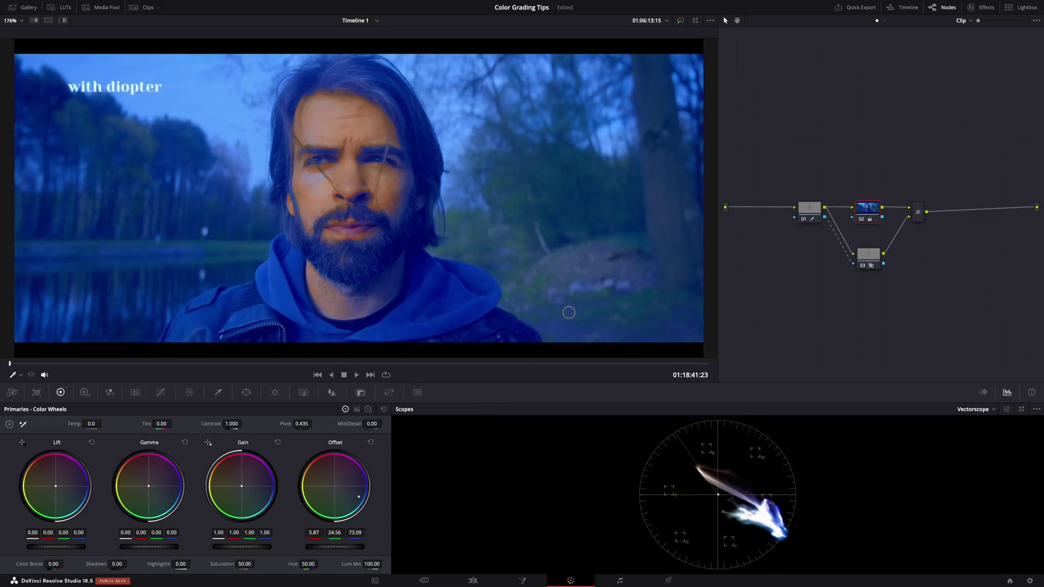
Undo the last Offset change and lower the Key Output Gain in the Key palette.
key(ctrl+z)
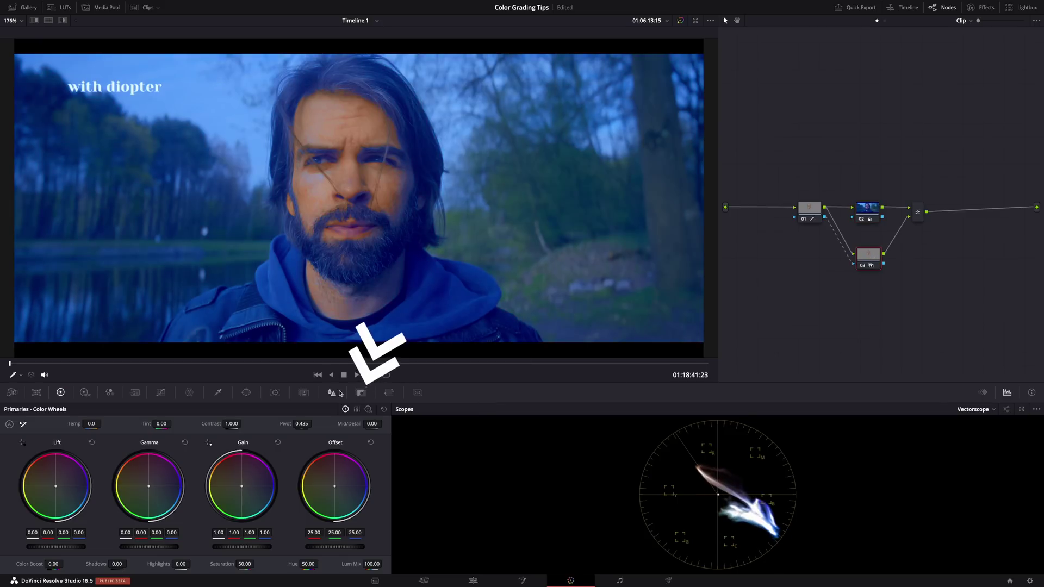
click(360, 392)
drag(305, 493, 278, 491)
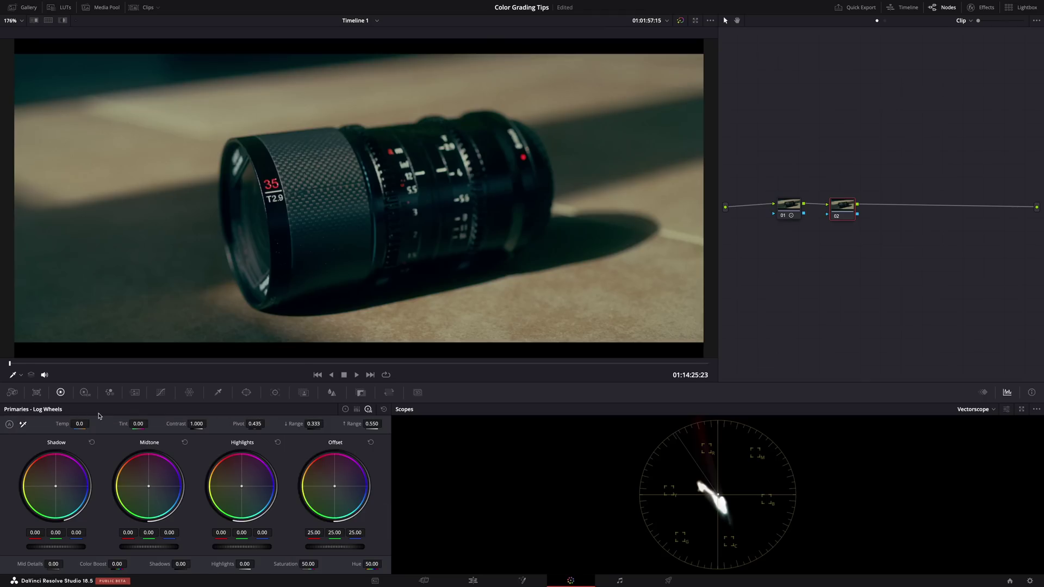
On node 02, drop the Lum vs Sat curve's black end to saturation 0 with a brighter rolloff point.
click(160, 393)
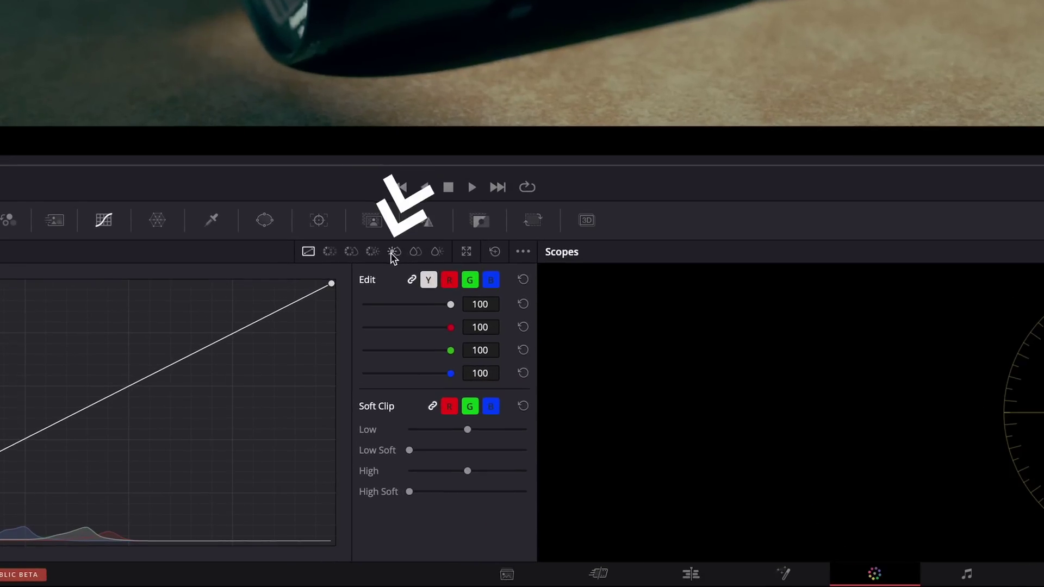
click(315, 409)
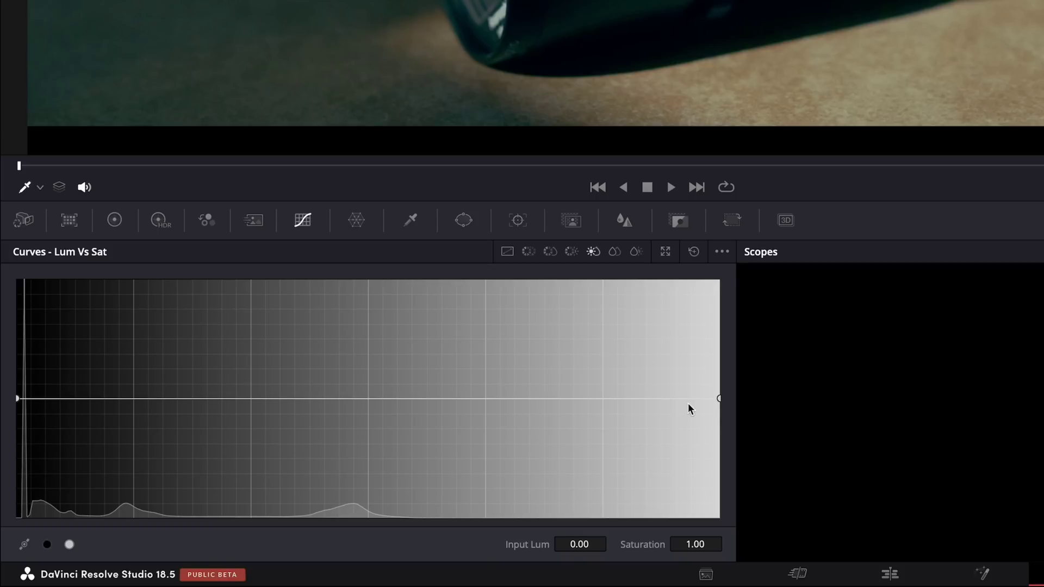
click(133, 400)
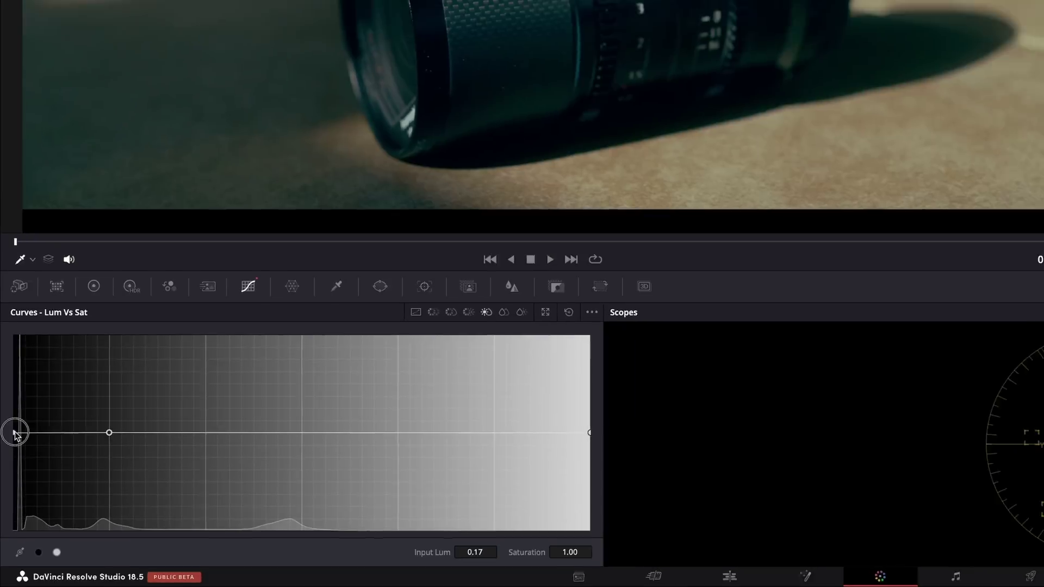
drag(18, 399, 18, 527)
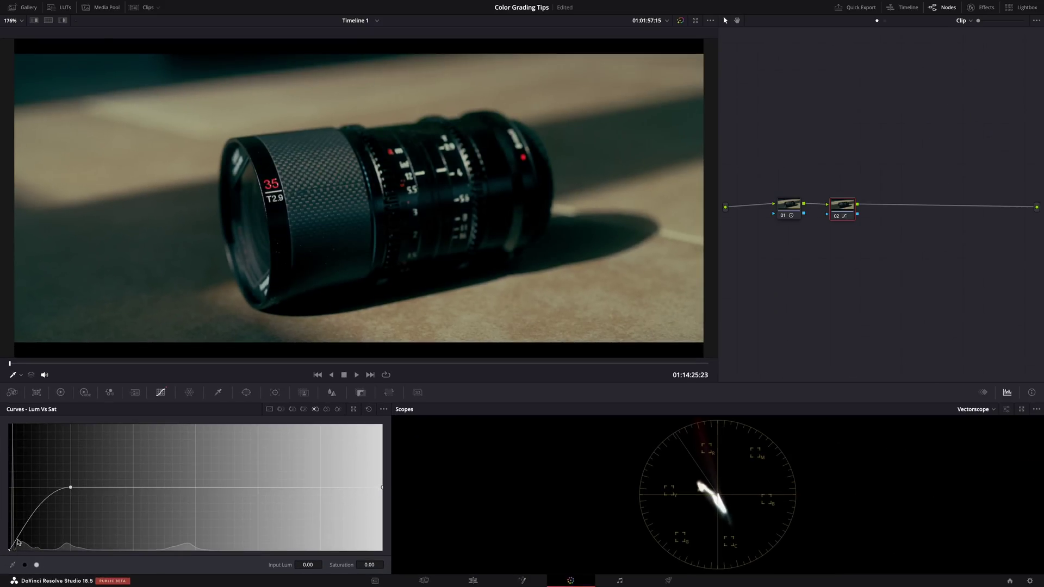
mouse_move(71, 489)
mouse_down()
mouse_move(94, 490)
mouse_move(86, 490)
mouse_up()
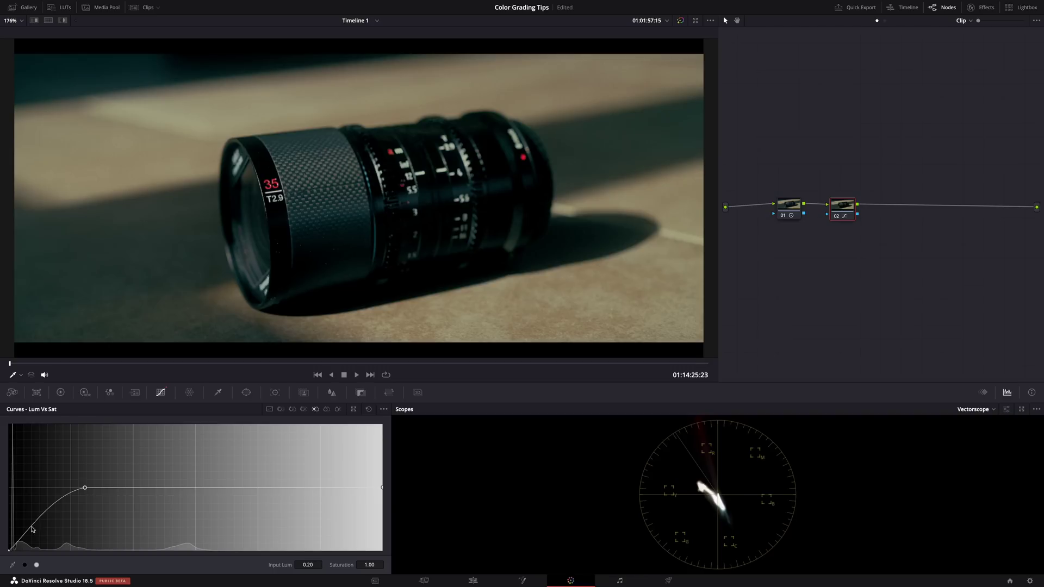
mouse_move(37, 524)
mouse_down()
mouse_move(39, 535)
mouse_move(24, 498)
mouse_move(85, 553)
mouse_move(33, 499)
mouse_move(51, 549)
mouse_move(25, 495)
mouse_move(54, 547)
mouse_move(27, 498)
mouse_move(47, 534)
mouse_up()
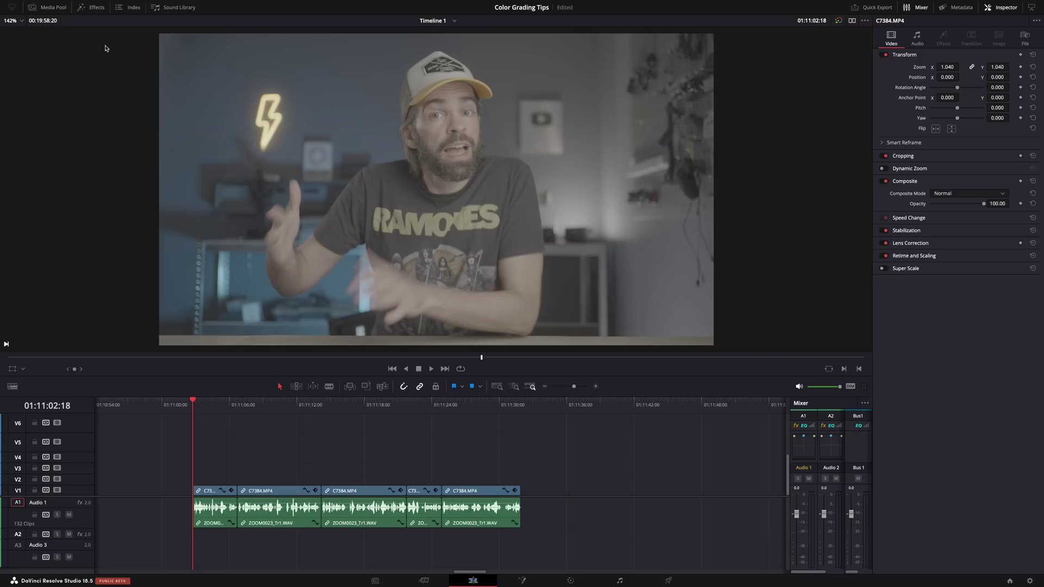
Place an Adjustment Clip from the Effects toolbox on V2 above the video clips.
click(119, 16)
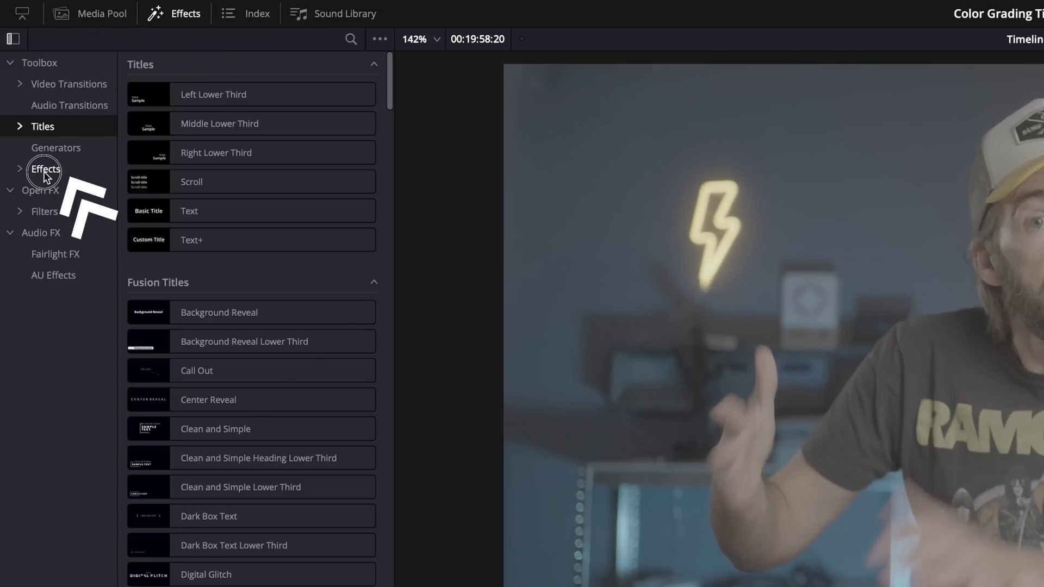
click(55, 168)
drag(188, 102, 224, 382)
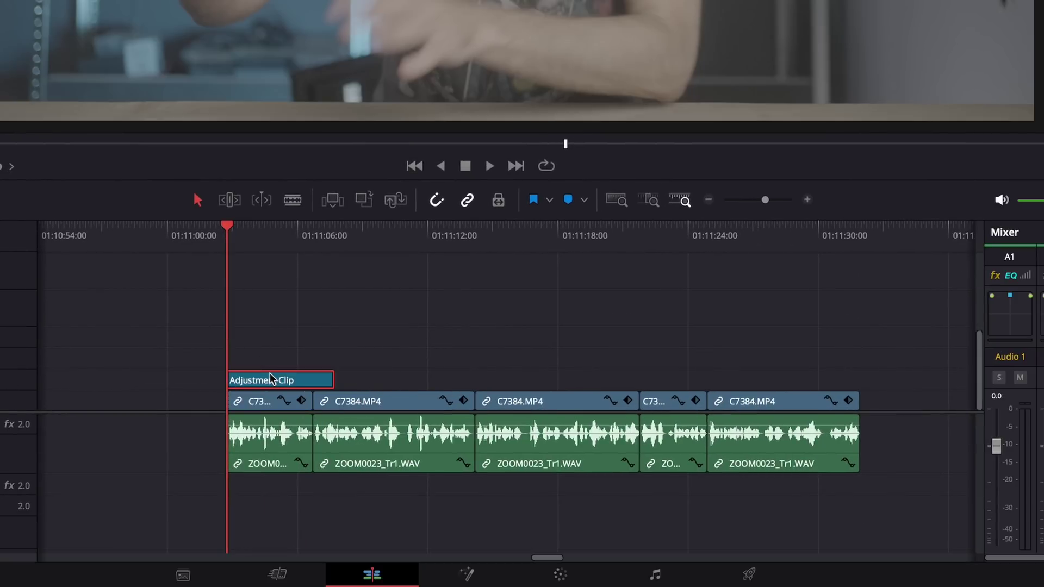
click(251, 226)
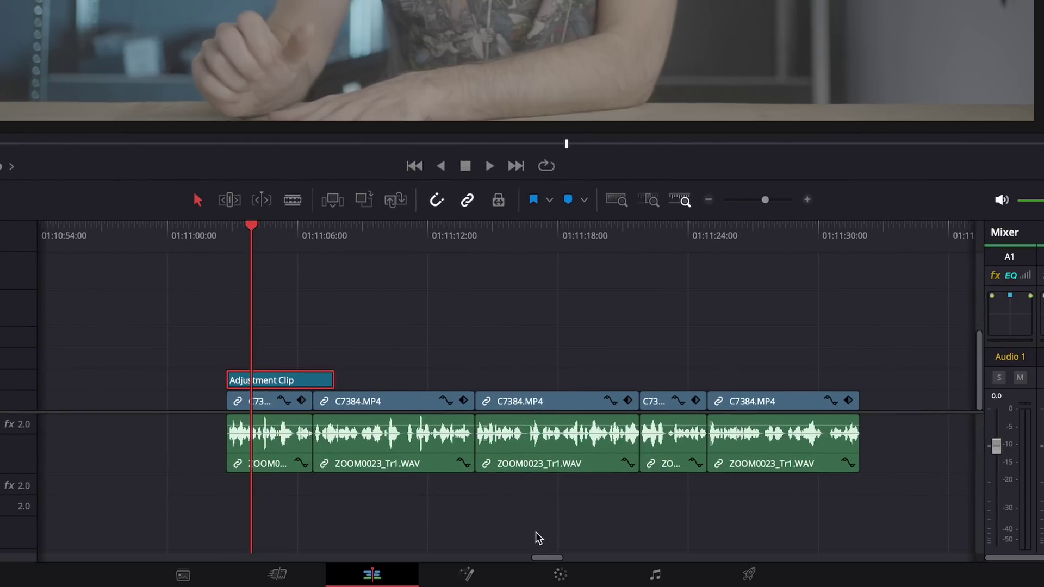
Crush the blacks and apply the STUDIO-CINEMA-V4(LOG) LUT to node 01.
click(553, 576)
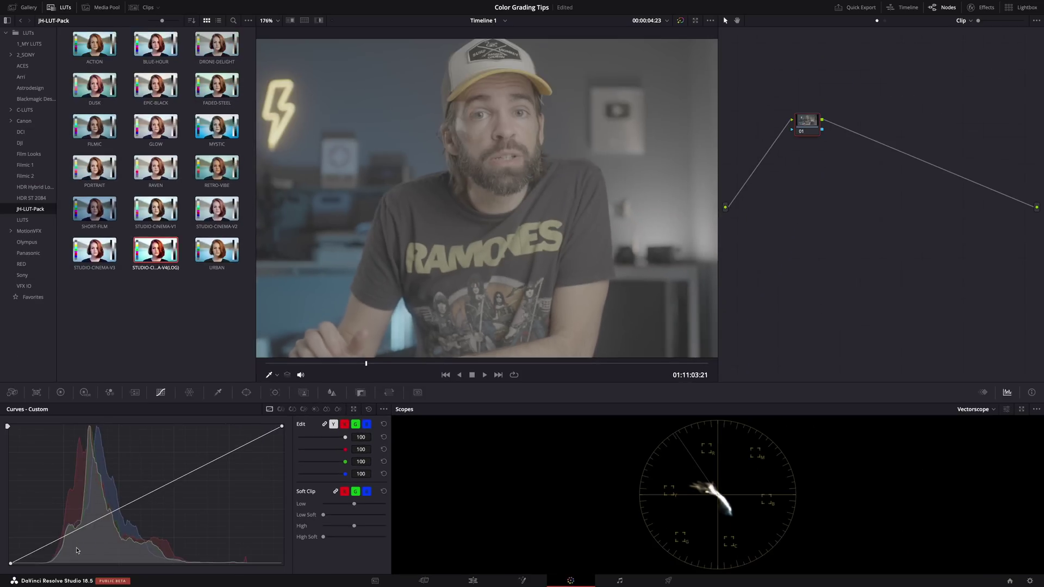
mouse_move(11, 564)
mouse_down()
mouse_move(41, 564)
mouse_move(30, 565)
mouse_up()
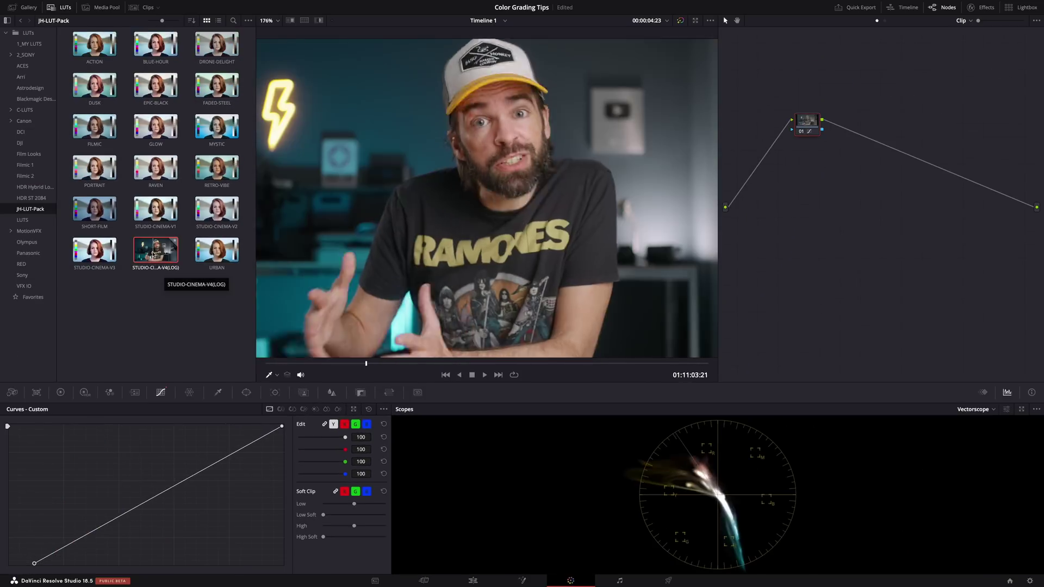
double_click(157, 255)
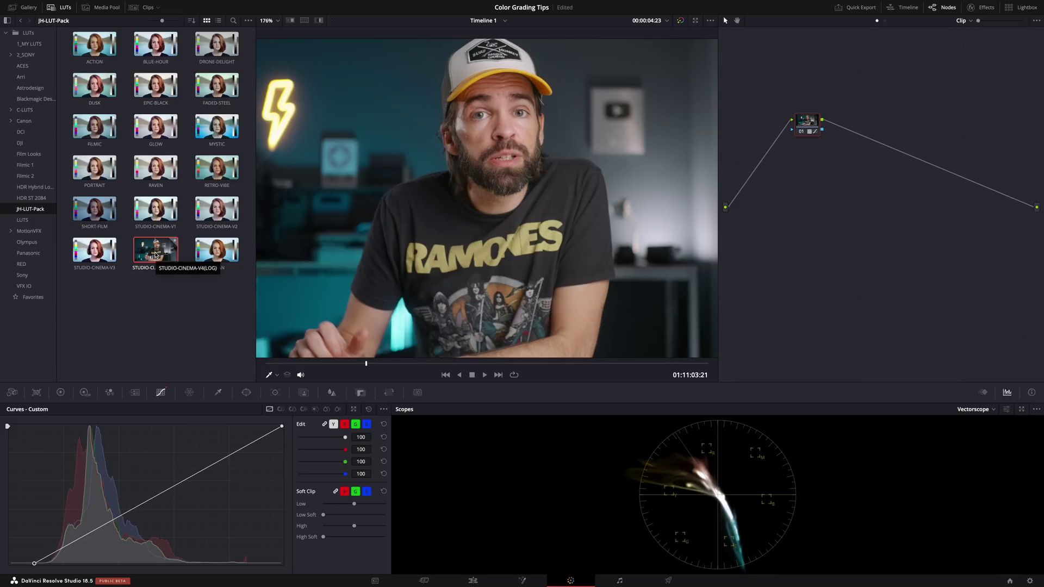
Stretch the Adjustment Clip across more of the timeline clips.
click(471, 580)
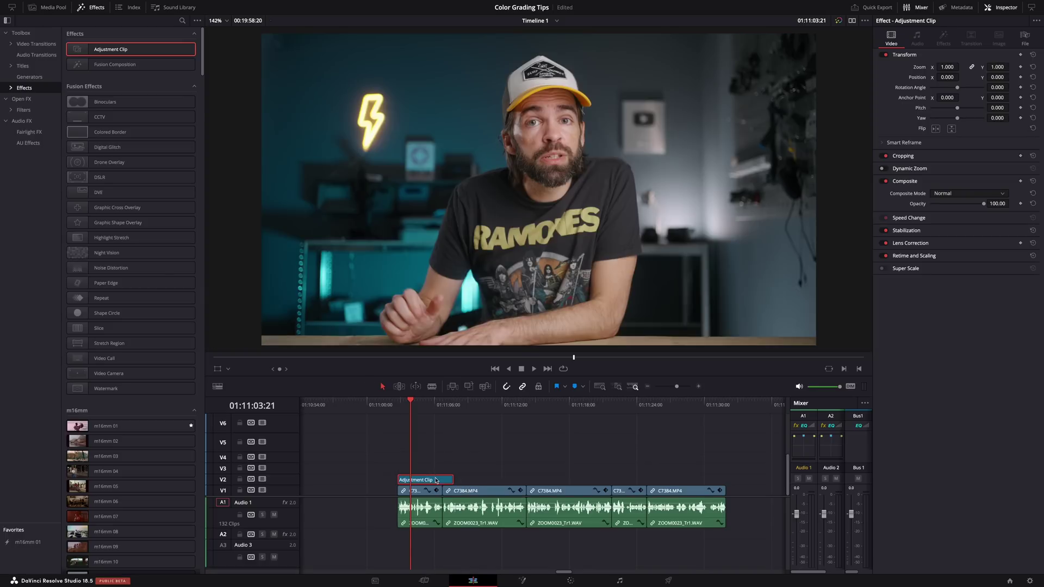
drag(451, 478, 545, 479)
drag(447, 481, 604, 481)
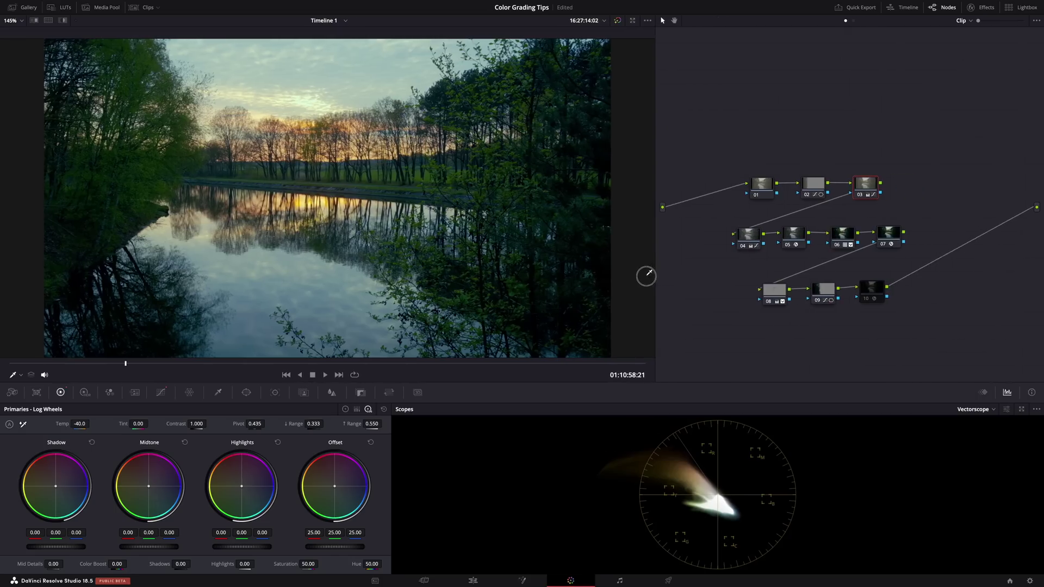
Save the river shot's full grade as still 1.125.1 in the PowerGrade 1 album.
drag(647, 277, 629, 294)
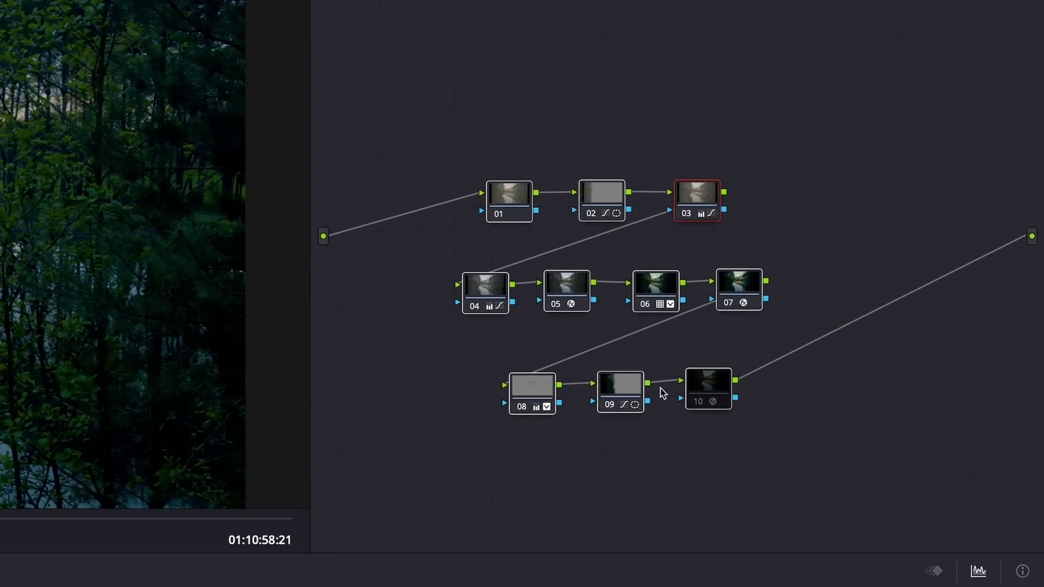
click(811, 291)
drag(814, 286, 850, 281)
drag(691, 365, 688, 344)
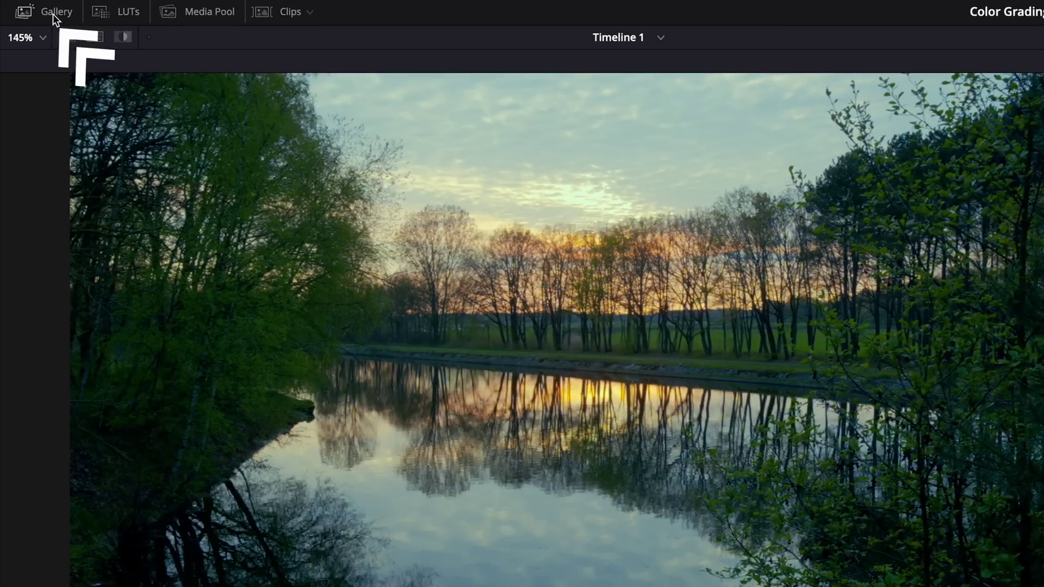
click(54, 16)
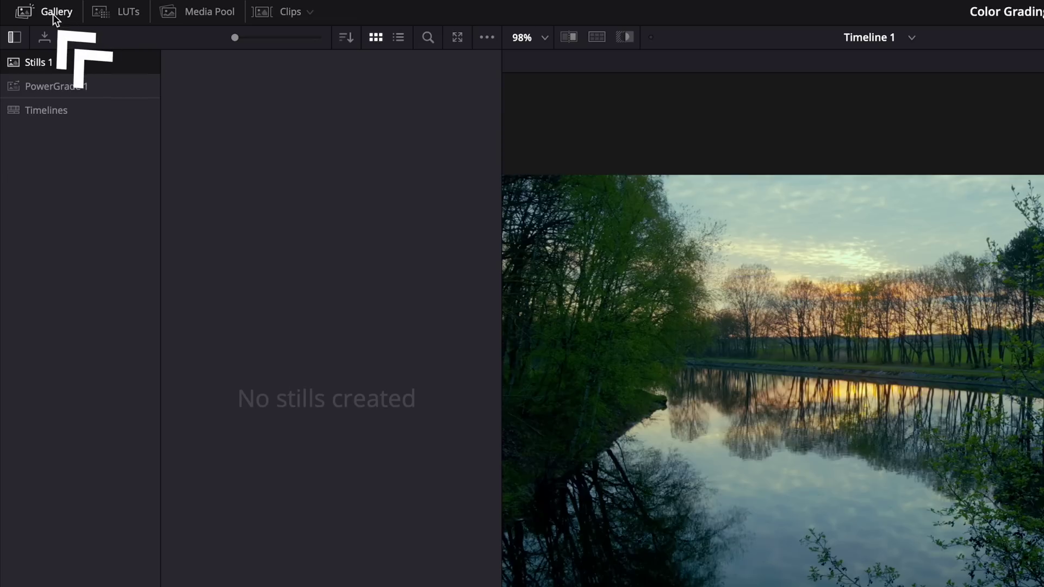
click(64, 86)
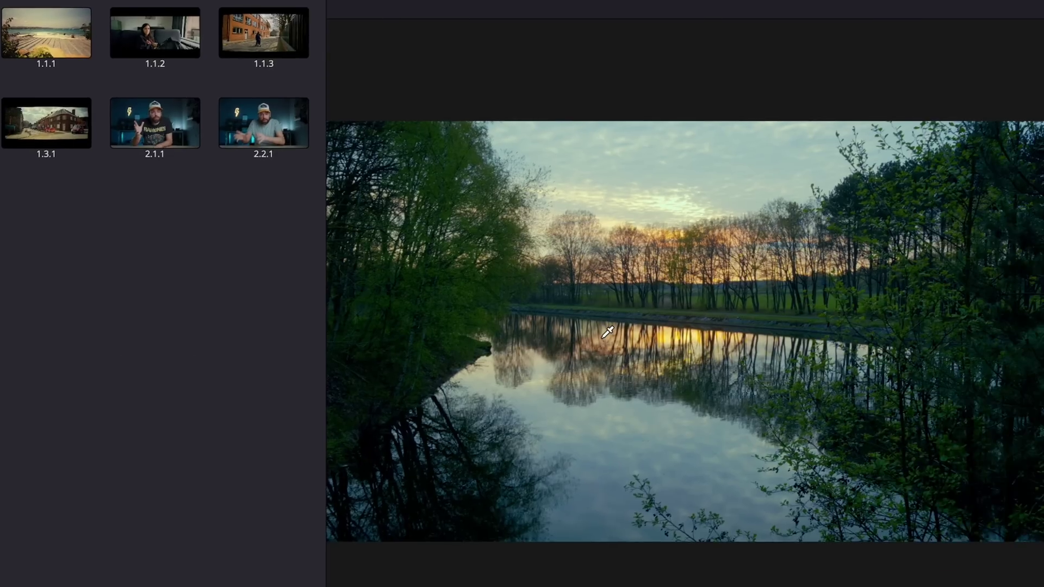
right_click(607, 332)
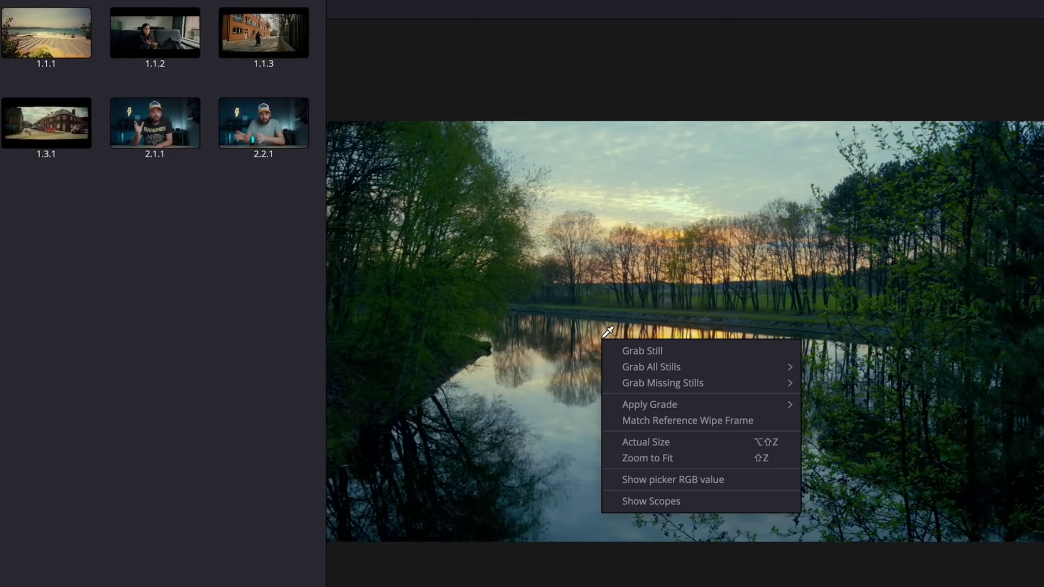
click(642, 350)
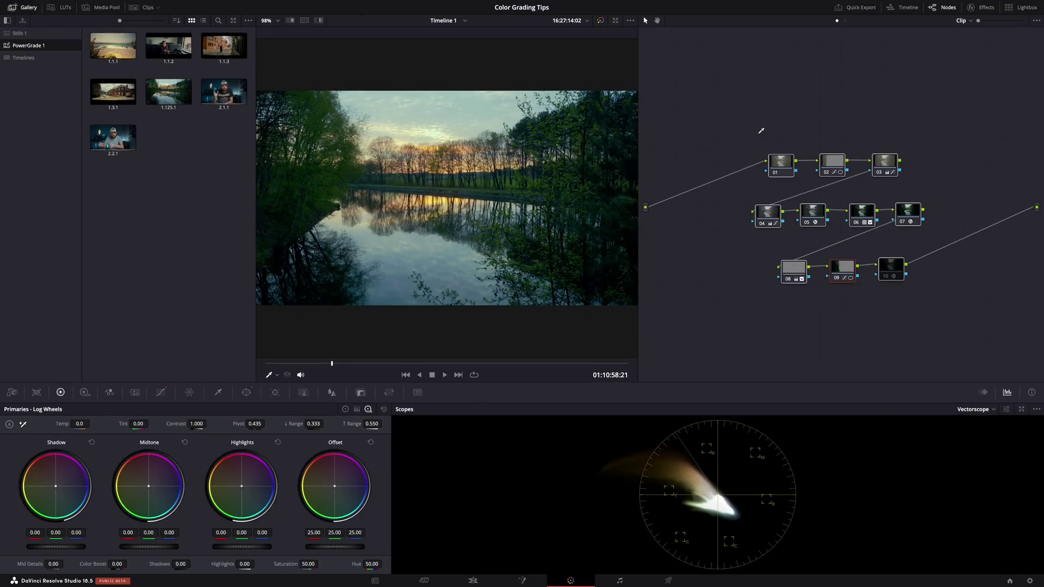
Reset the grade, reapply it from still 1.125.1, and grab another still into Stills 1.
key(ctrl+Home)
double_click(169, 95)
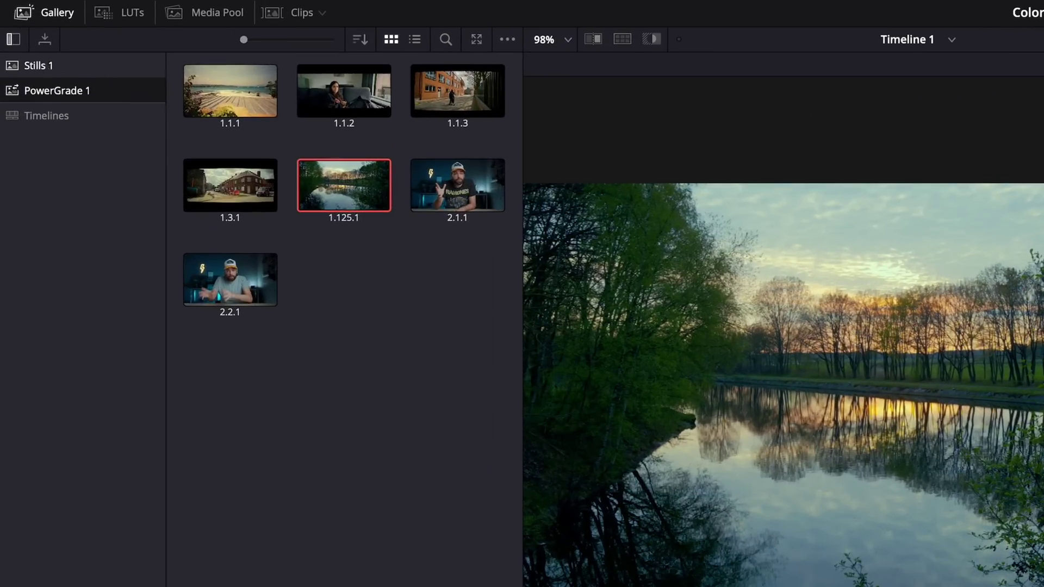
click(43, 64)
right_click(660, 319)
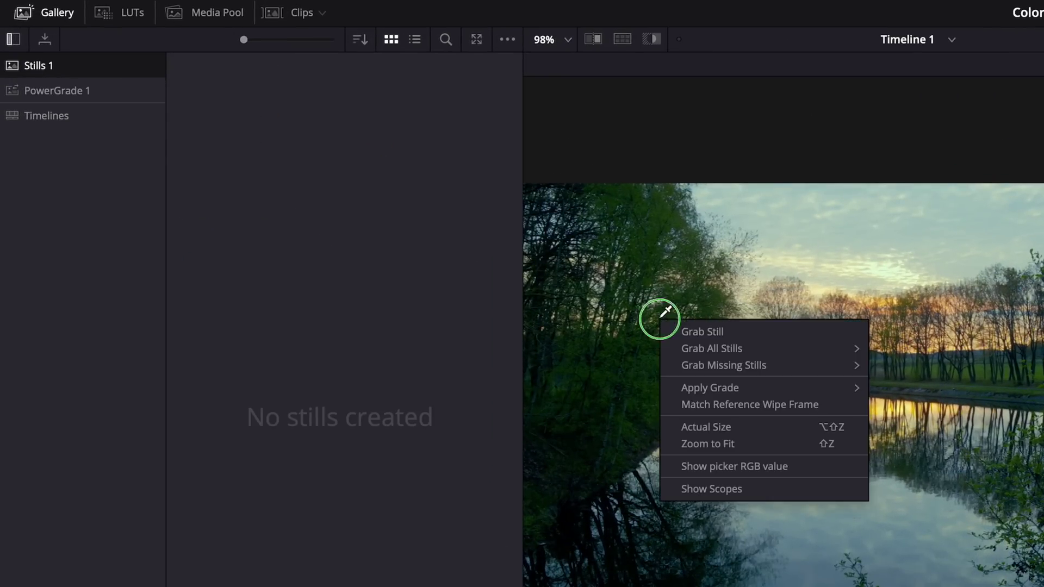
click(696, 329)
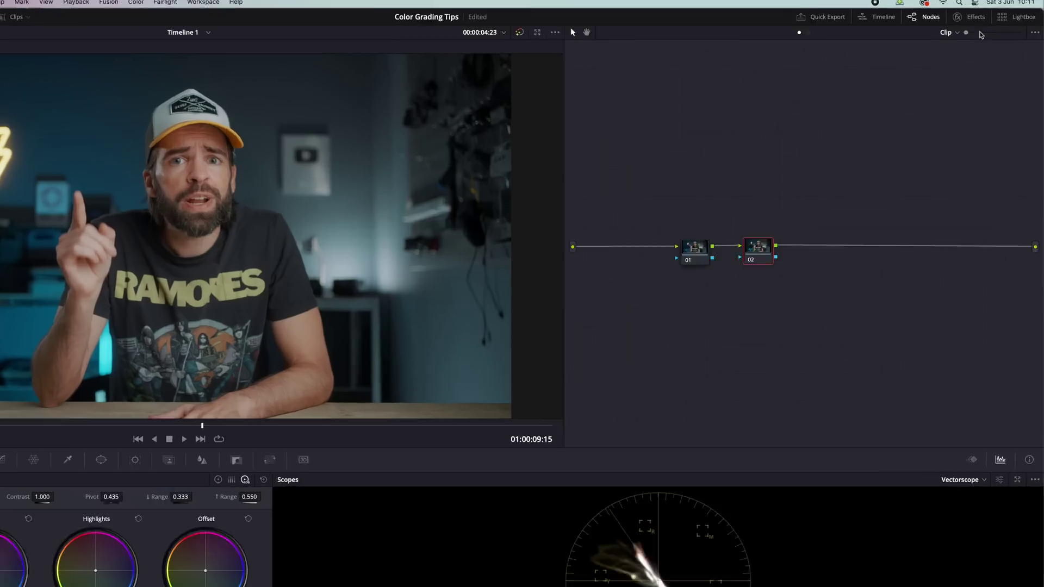
Add False Color to node 02 and adjust node 01's curve to change brightness.
click(982, 19)
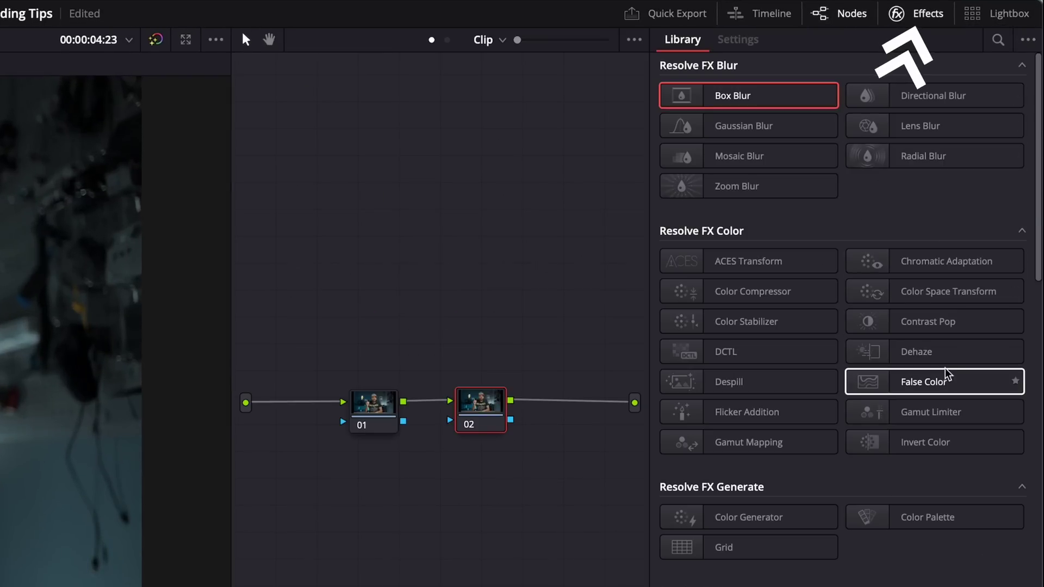
drag(914, 382, 481, 409)
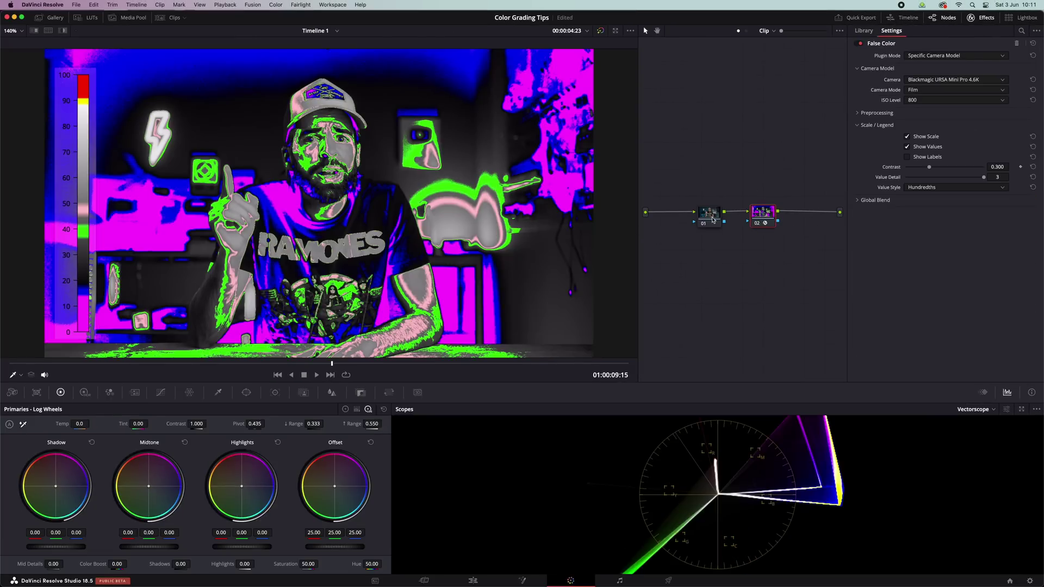
click(713, 219)
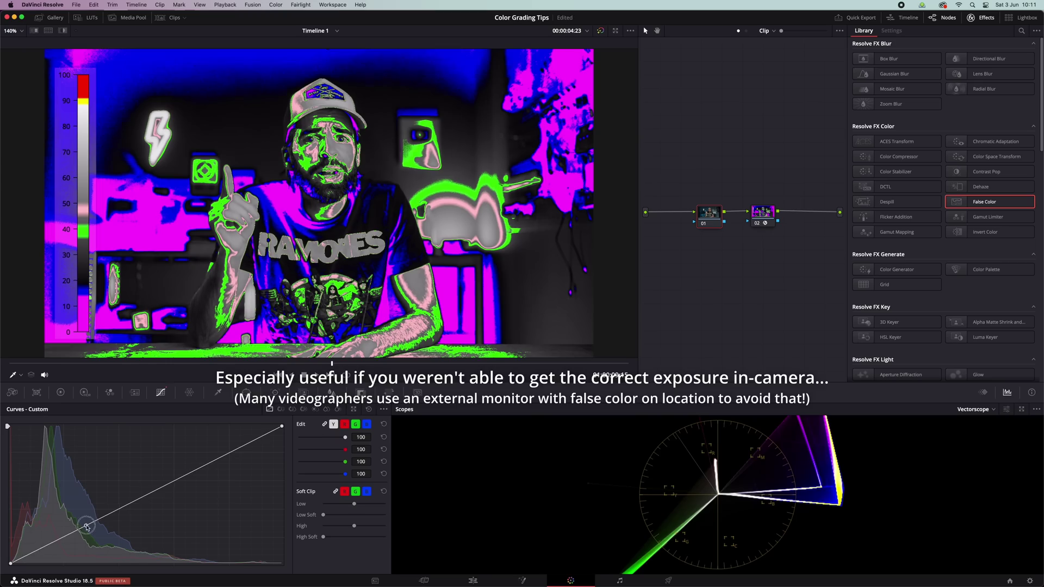
mouse_move(87, 526)
mouse_down()
mouse_move(90, 511)
mouse_move(95, 521)
mouse_move(87, 492)
mouse_move(94, 521)
mouse_up()
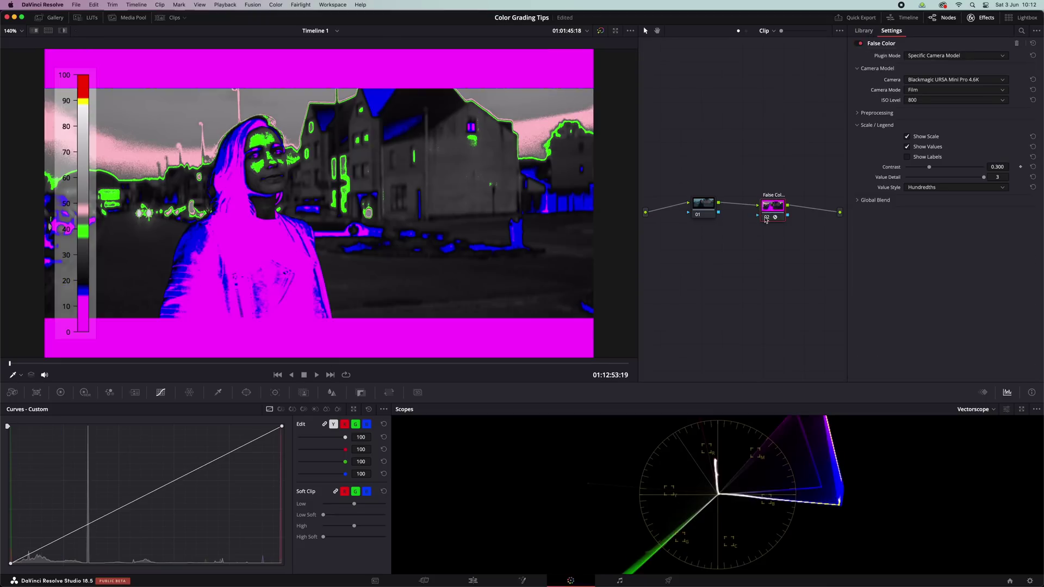
Toggle the False Color node off, back on, and off again.
click(766, 217)
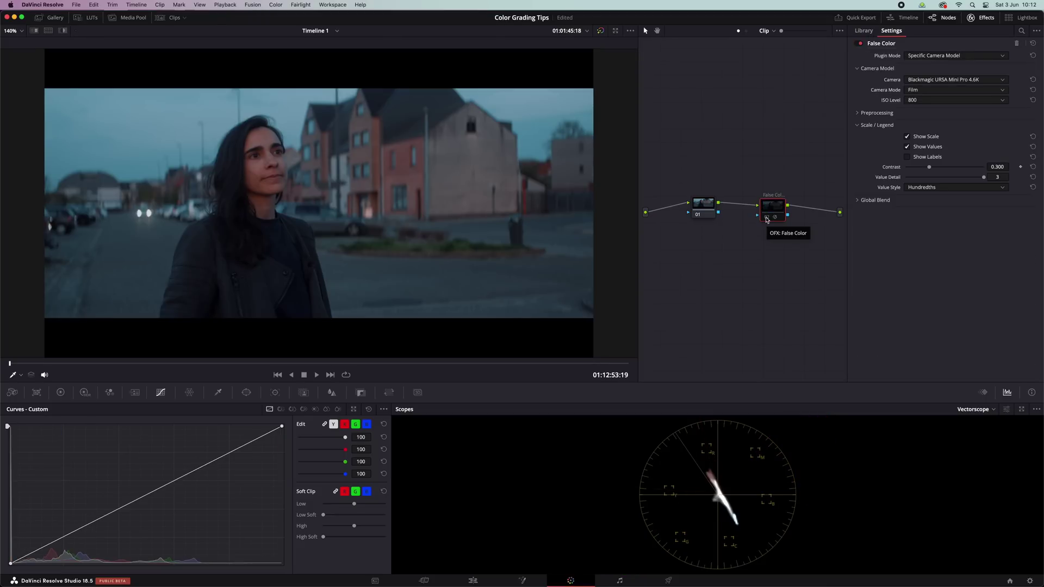
click(768, 219)
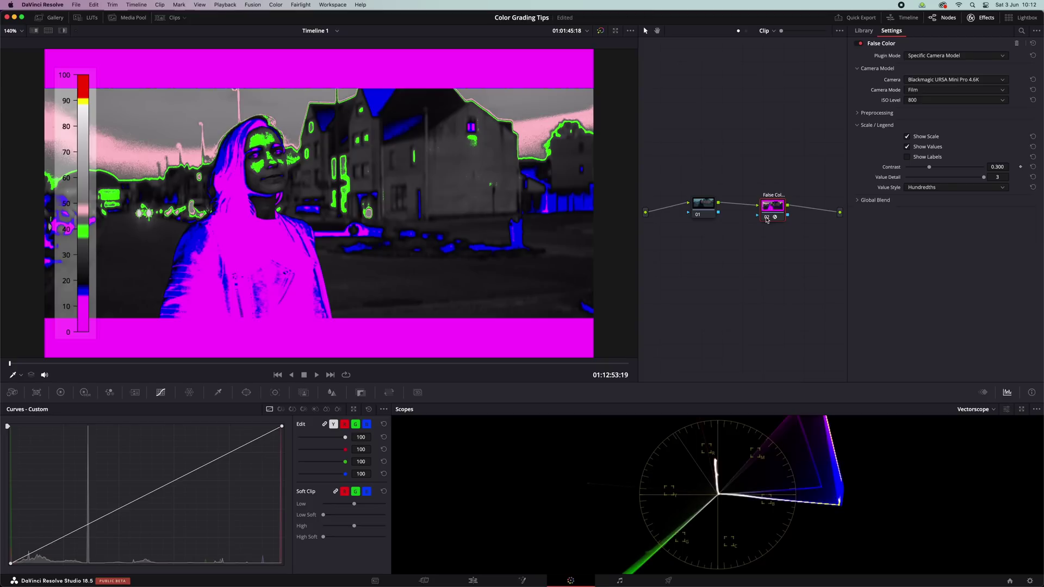
click(766, 218)
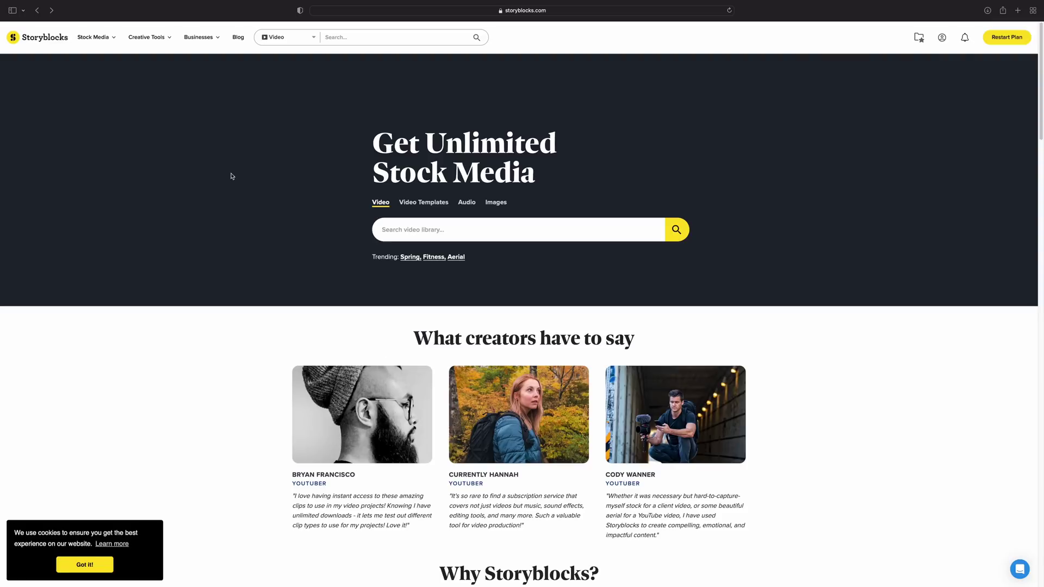
Browse Storyblocks' All Abstract animated backgrounds and scroll through the stock footage page.
mouse_move(93, 37)
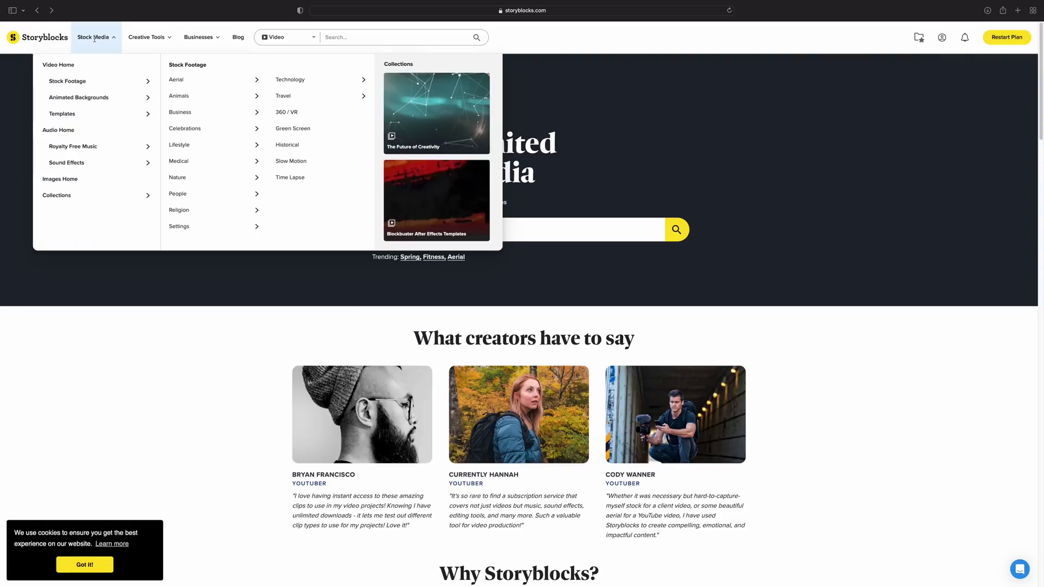
mouse_move(92, 98)
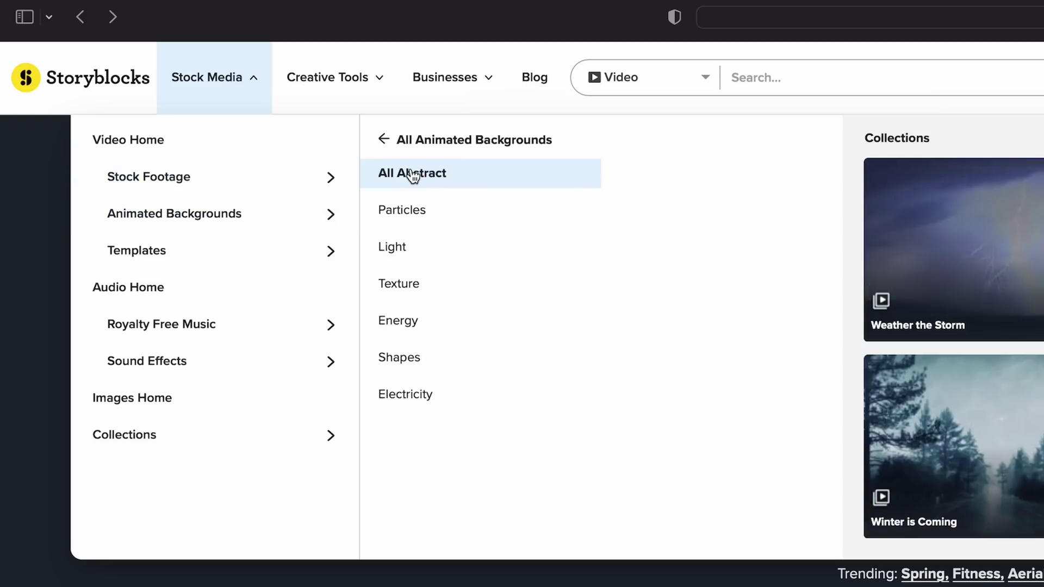
click(413, 175)
scroll(571, 326, down, 2)
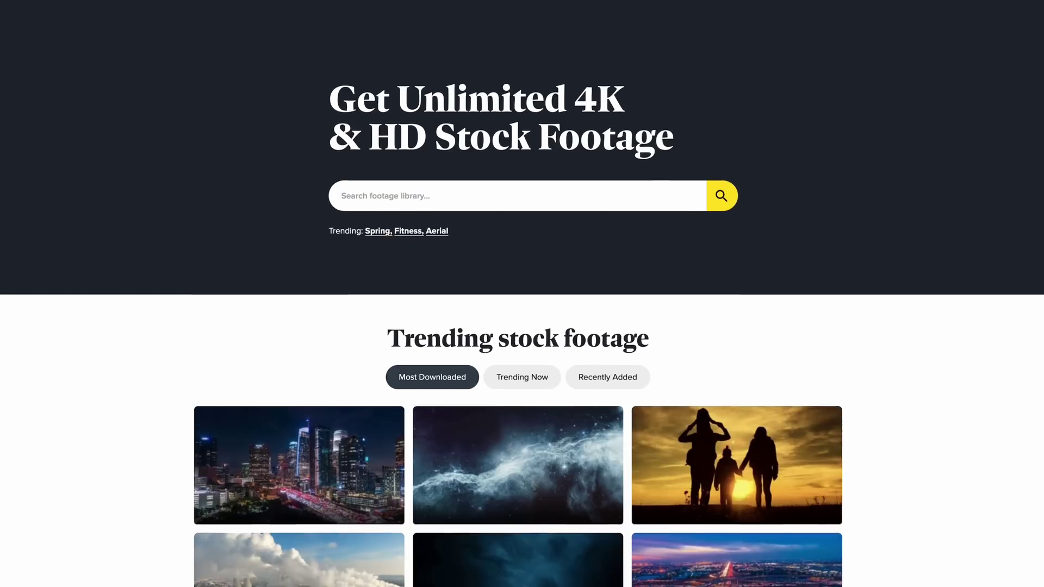
scroll(522, 294, down, 3)
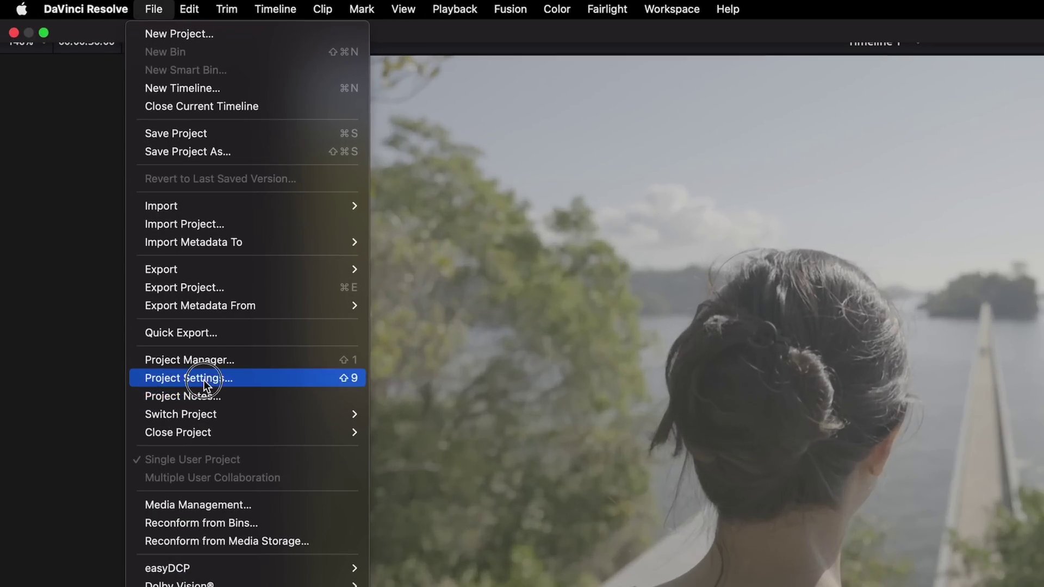
In Color Management, choose DaVinci YRGB Color Managed, keep SDR Rec.709 output, and save.
click(205, 379)
click(285, 250)
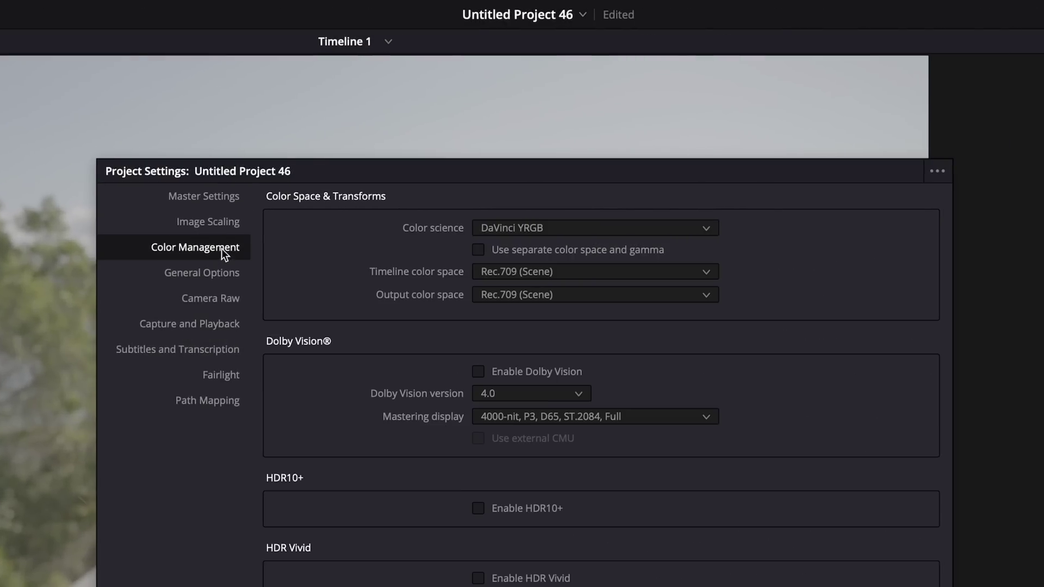
click(517, 227)
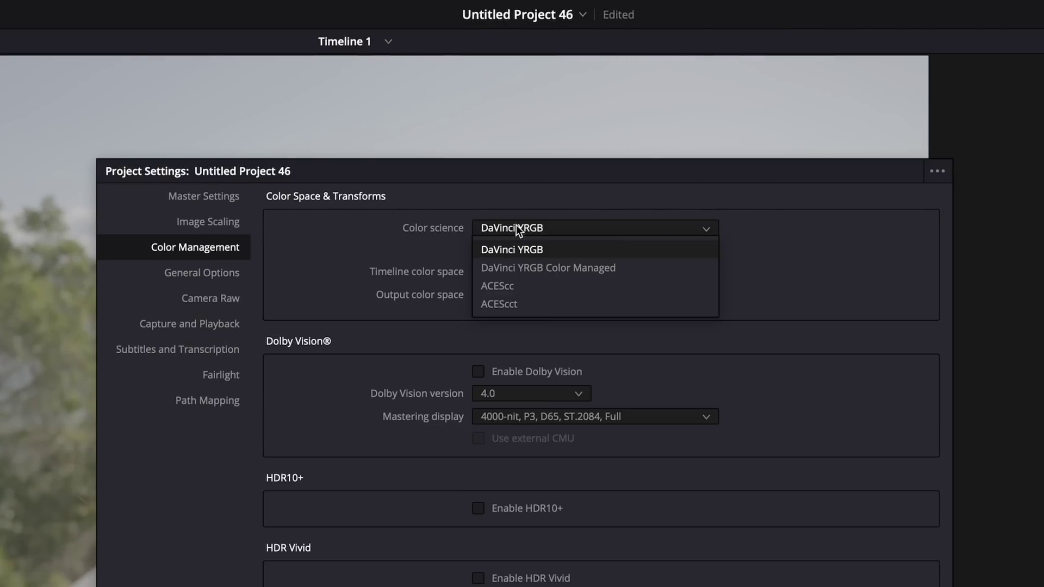
click(532, 268)
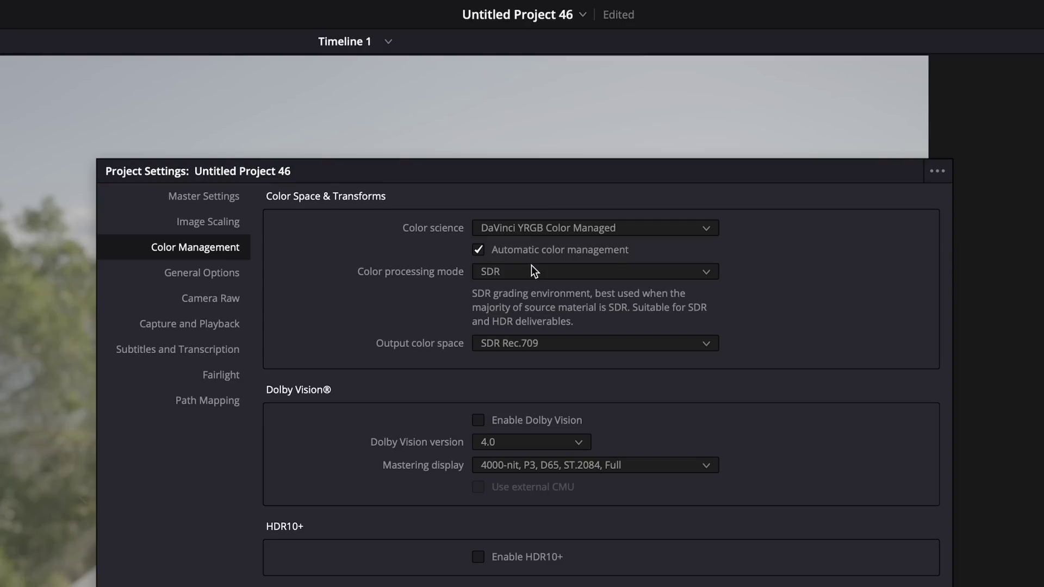
click(525, 342)
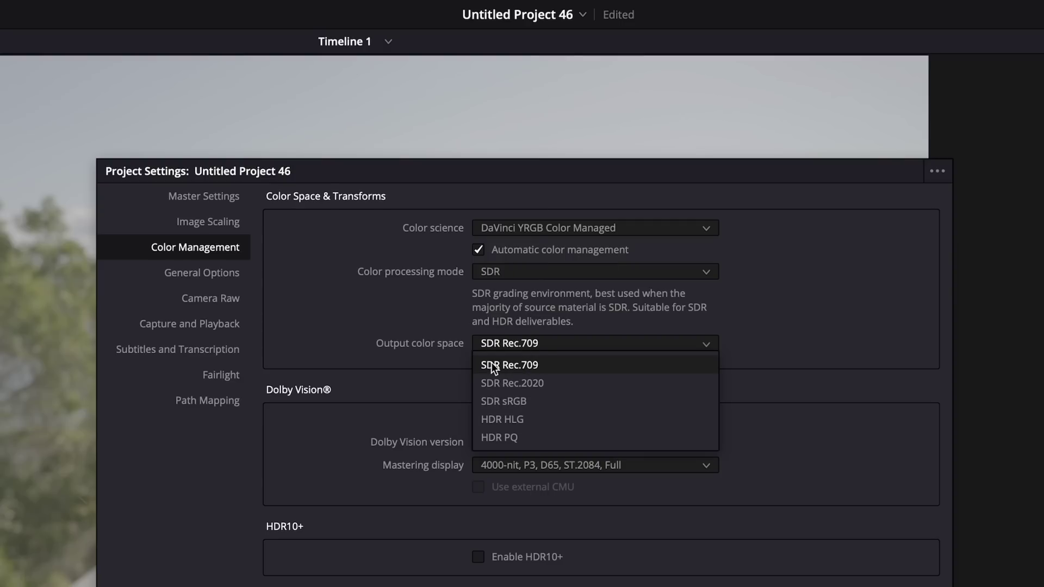
click(539, 367)
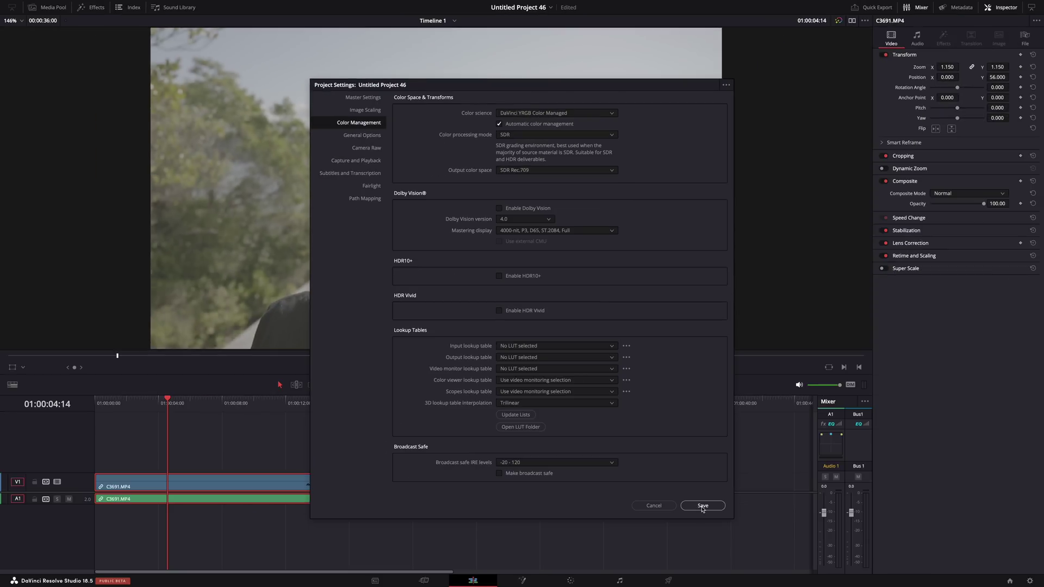
click(703, 505)
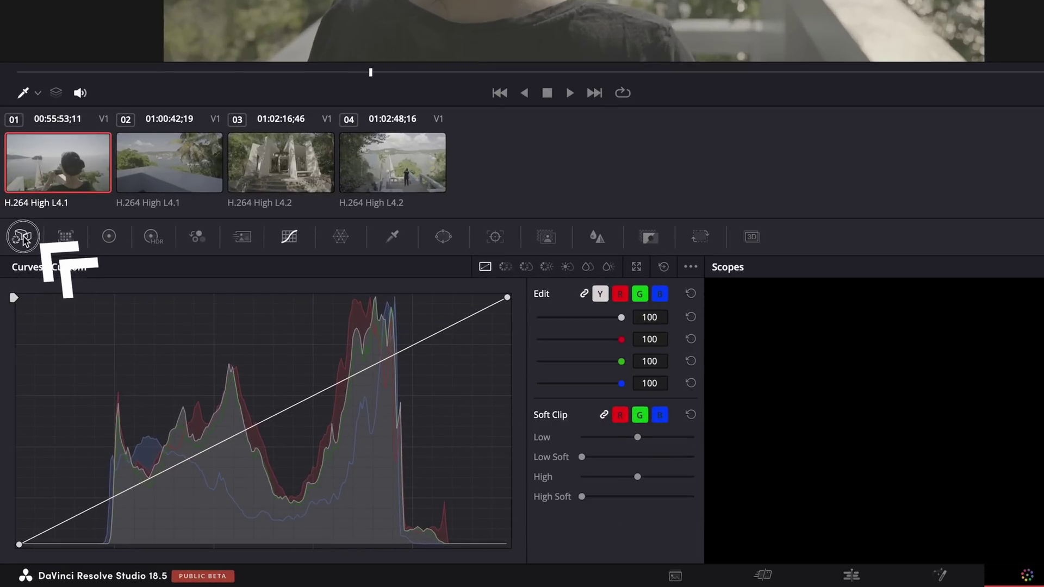
Check clip 01's Camera Raw settings, then set its input color space to Sony S-Gamut3.Cine/S-Log3.
click(23, 238)
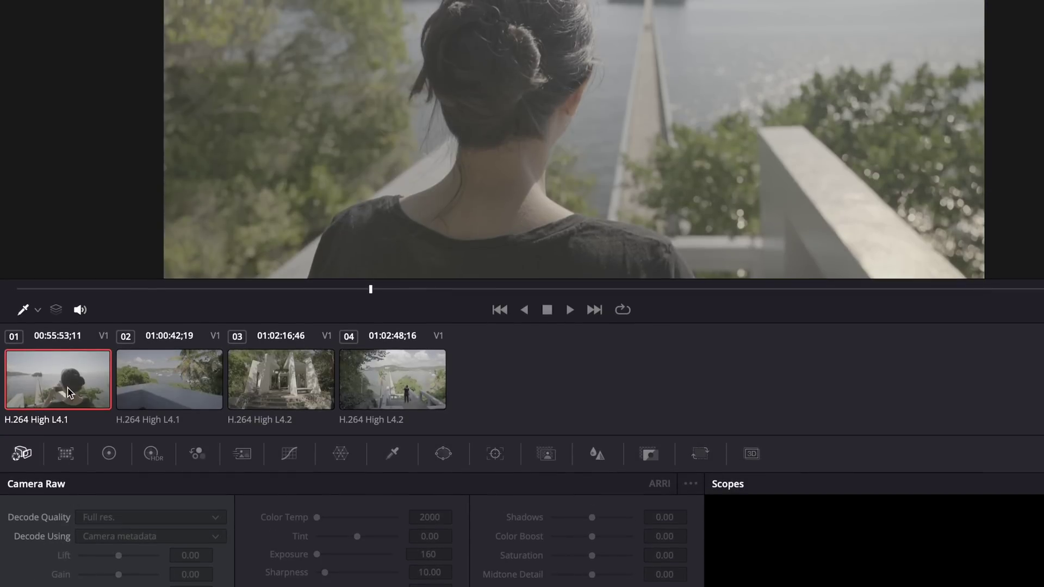
right_click(69, 175)
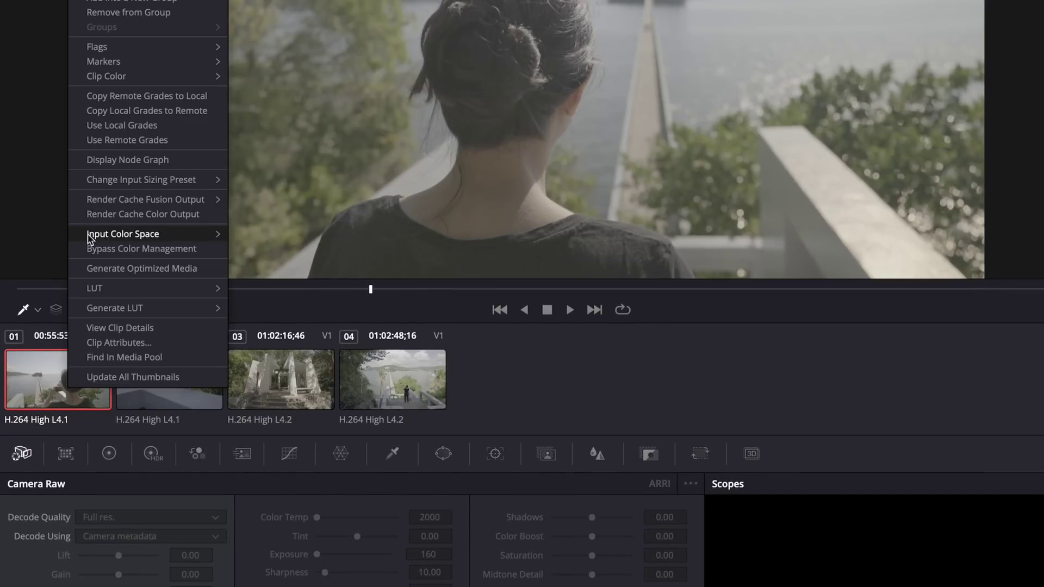
mouse_move(93, 236)
mouse_move(288, 465)
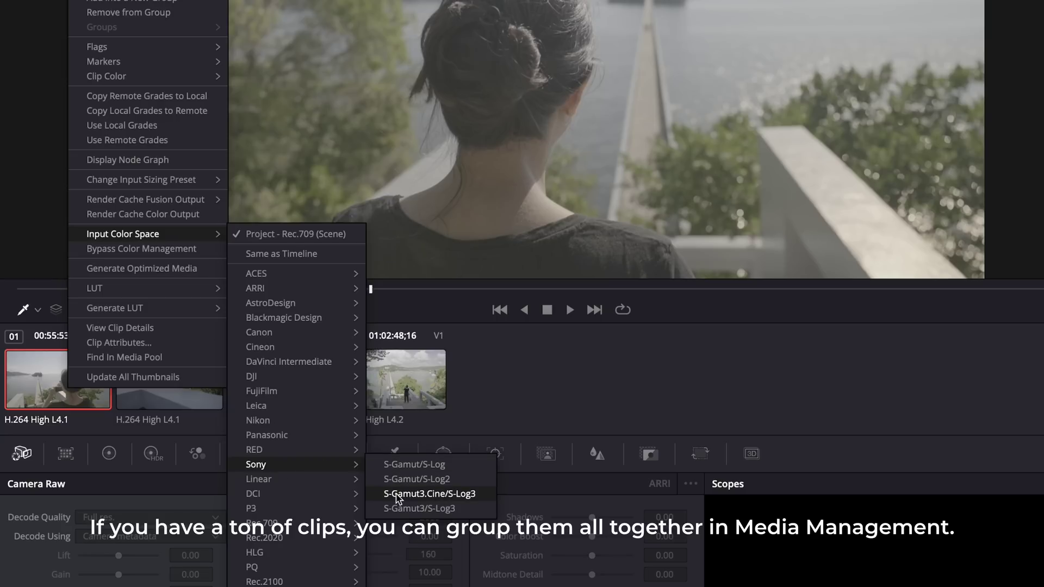
click(430, 494)
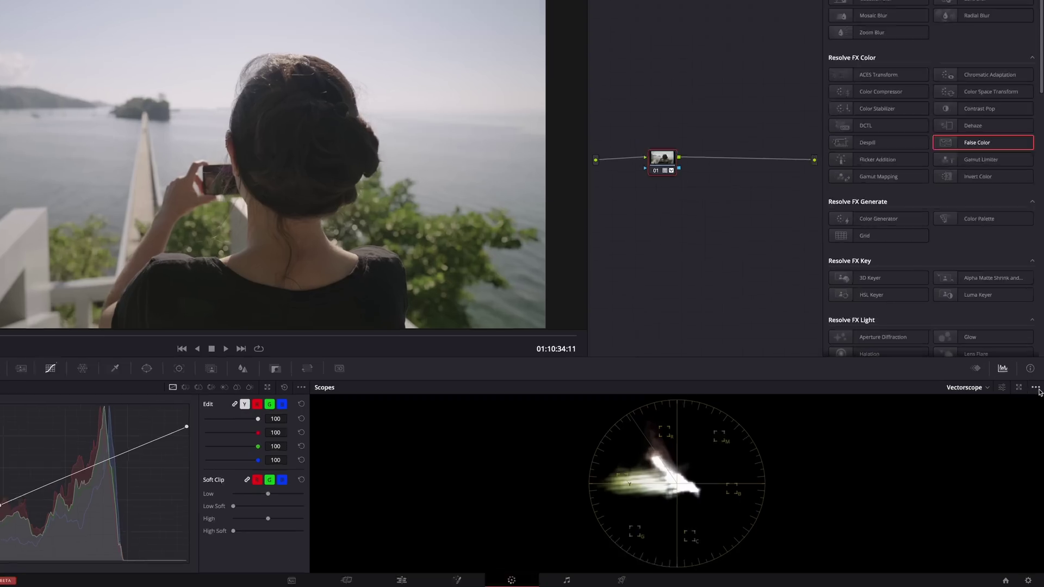
Turn on Display Qualifier Focus in the scopes and lower Temp to -600.
click(1028, 398)
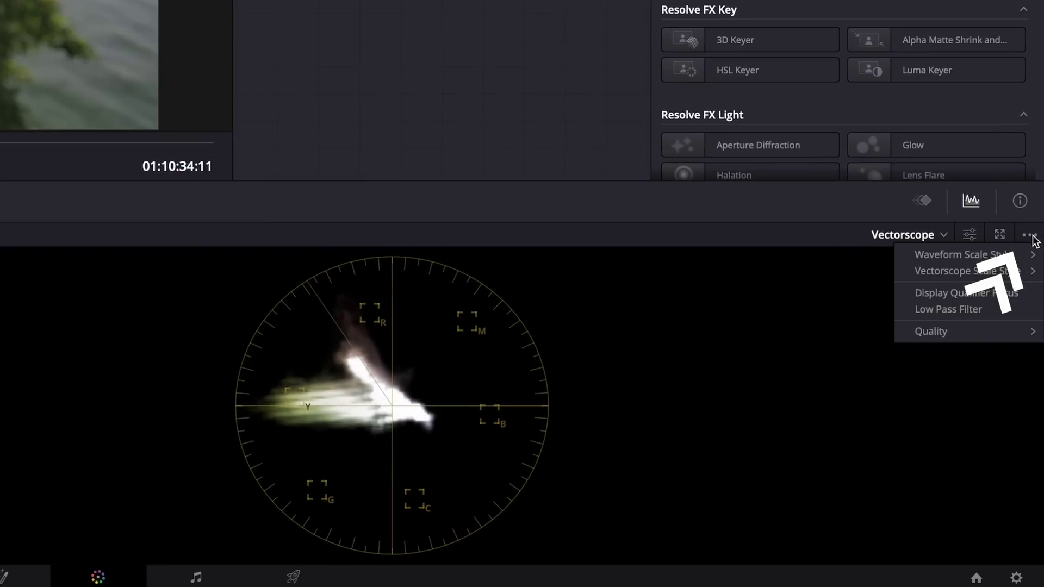
click(957, 294)
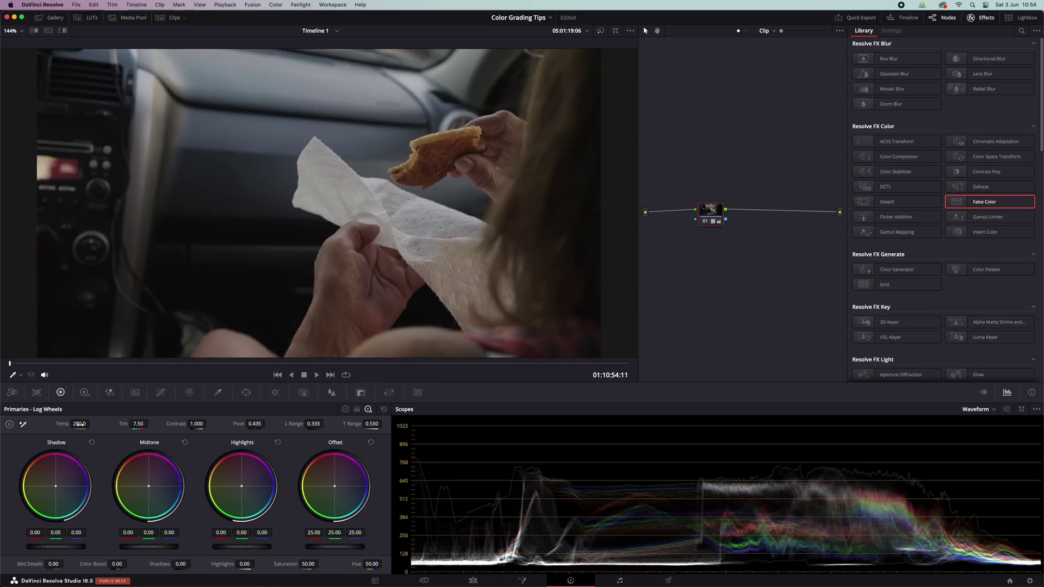
drag(79, 424, 43, 425)
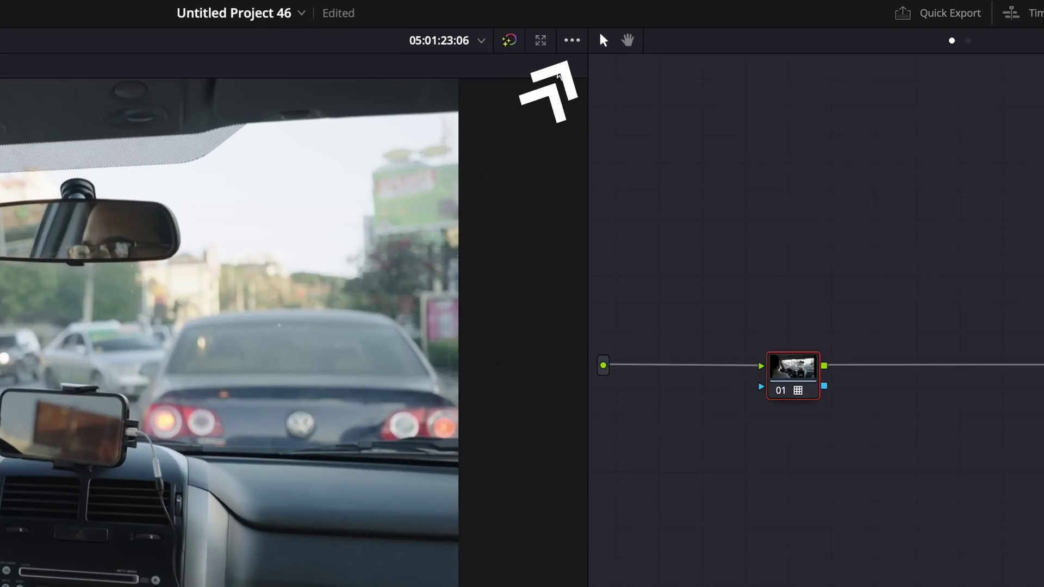
Split the viewer by Selected Clips, showing clip 10 beside clip 09.
click(679, 20)
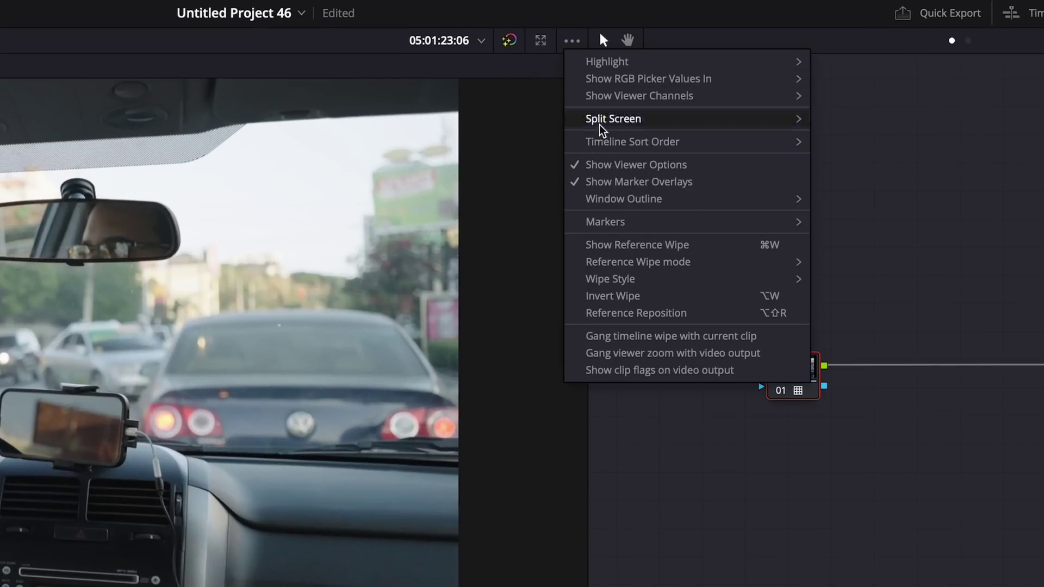
mouse_move(664, 121)
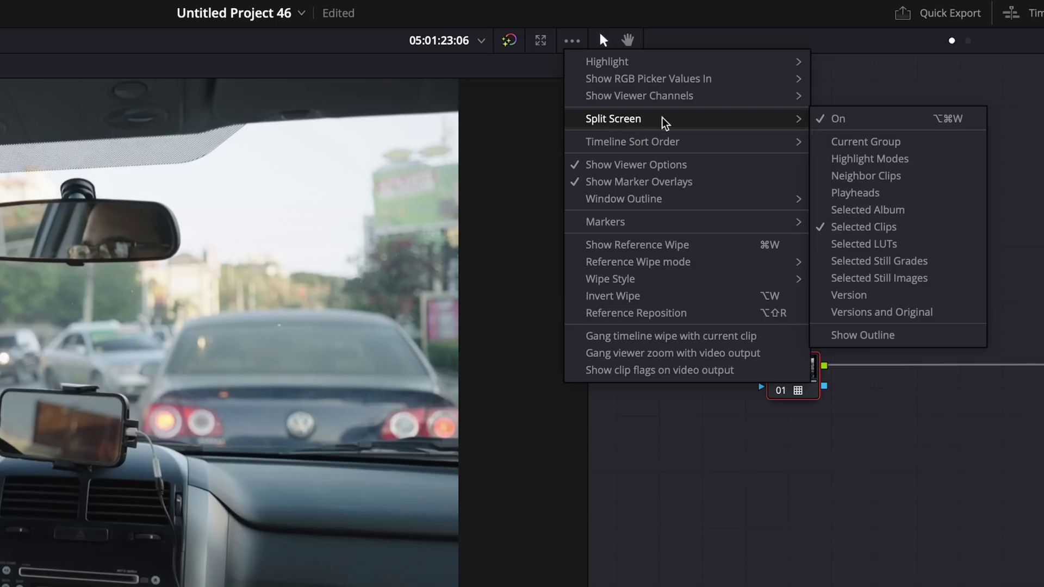
click(845, 231)
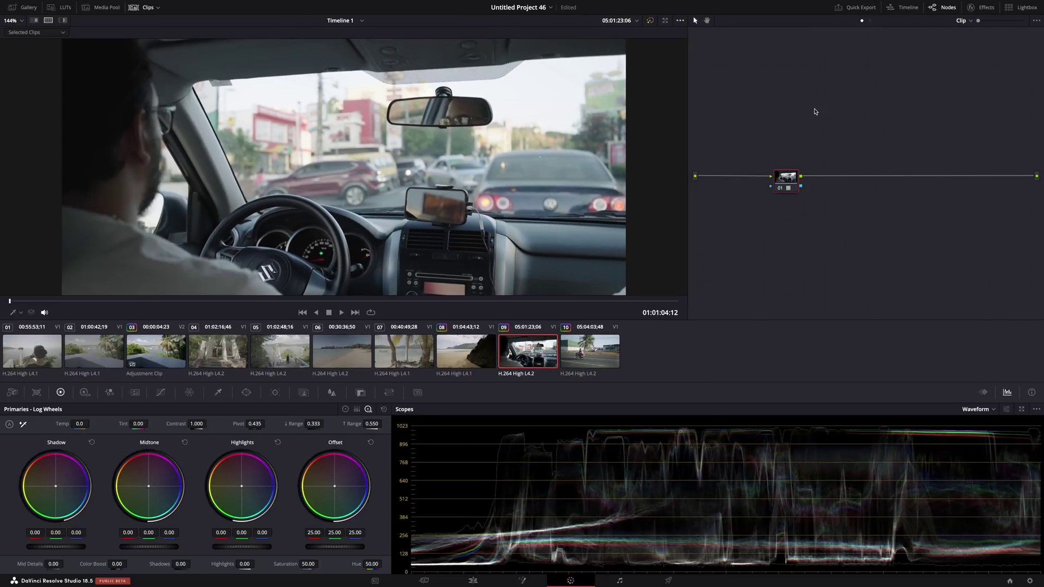
ctrl+click(586, 356)
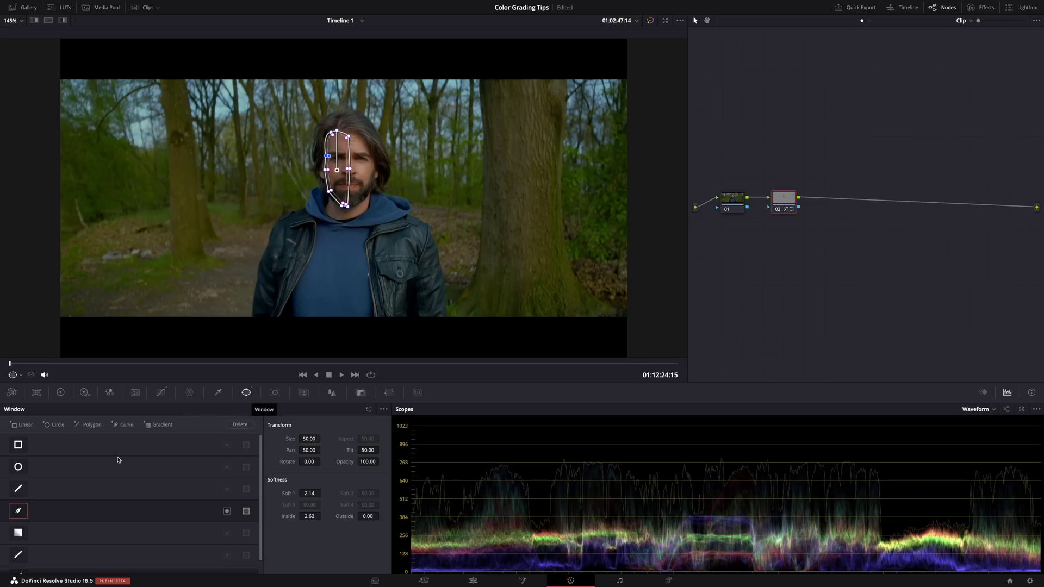
Play the forest clip, return to its start, and track the face window forward and in reverse.
key(space)
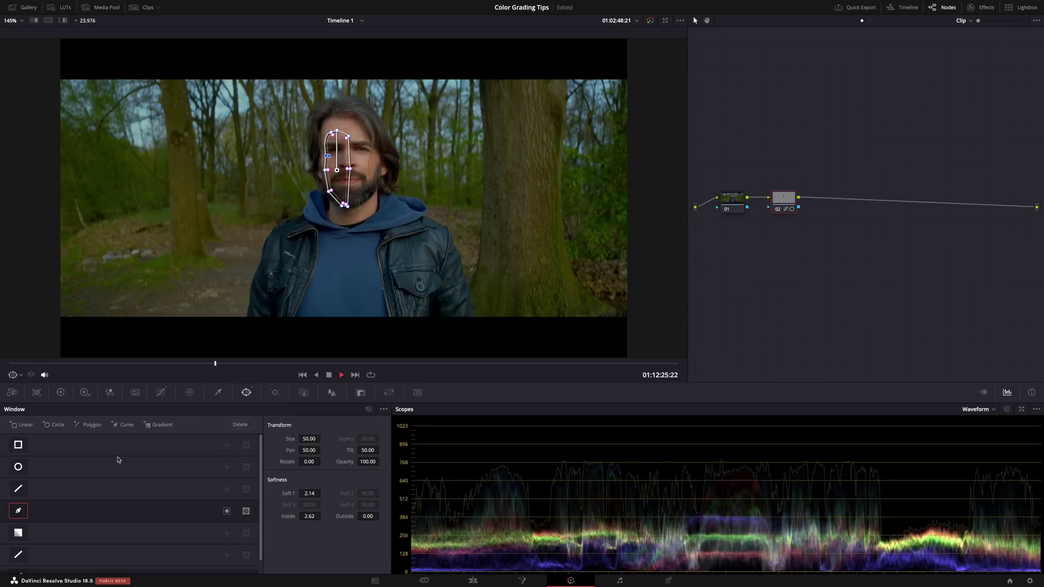
drag(260, 365, 6, 366)
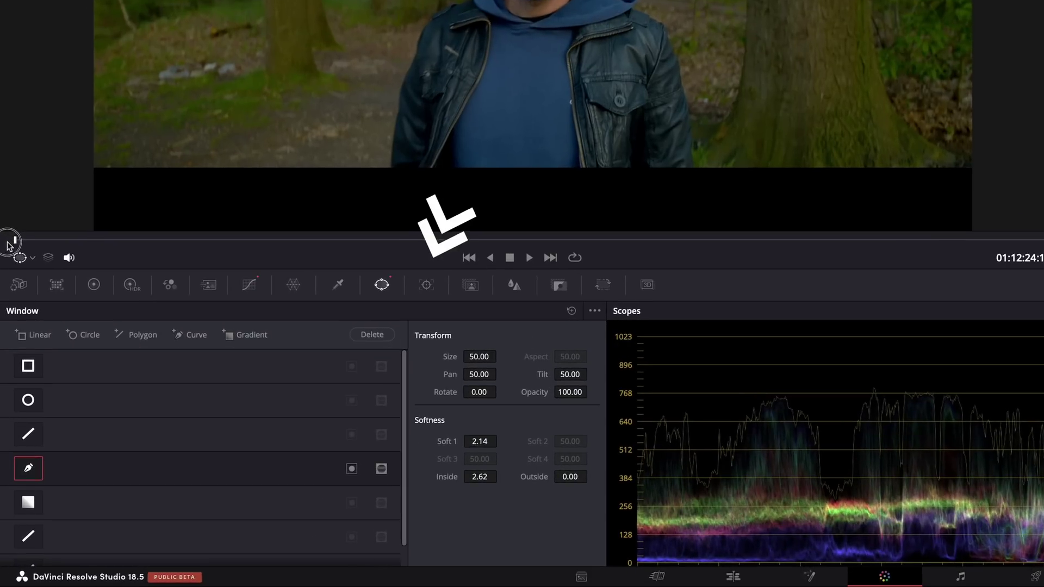
click(426, 285)
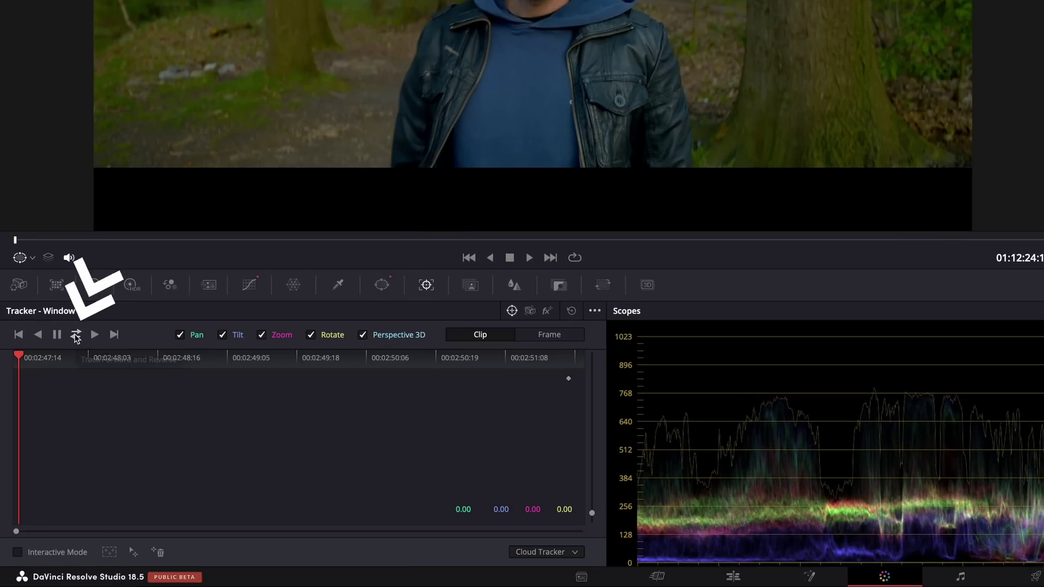
click(76, 335)
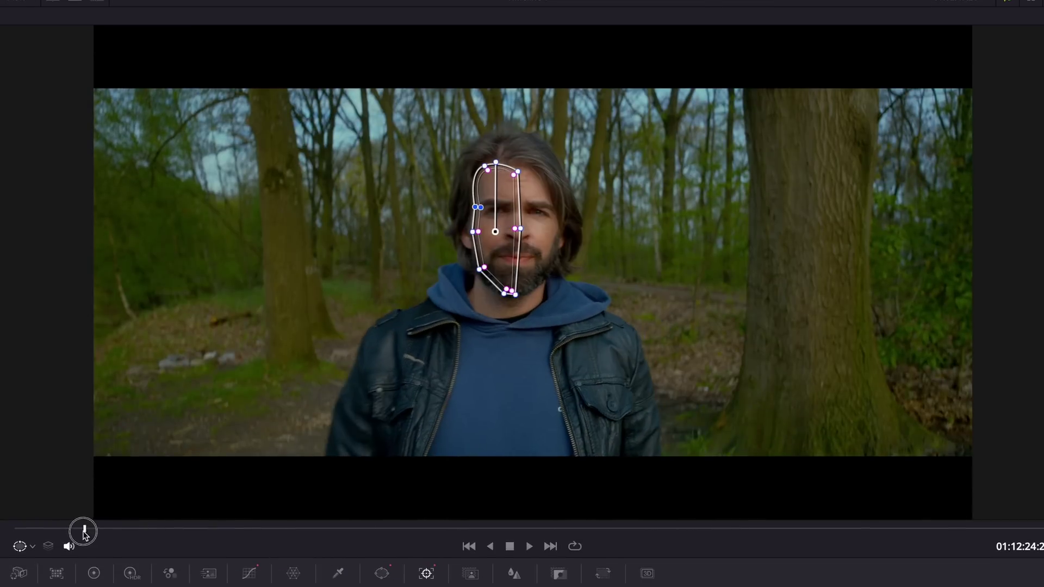